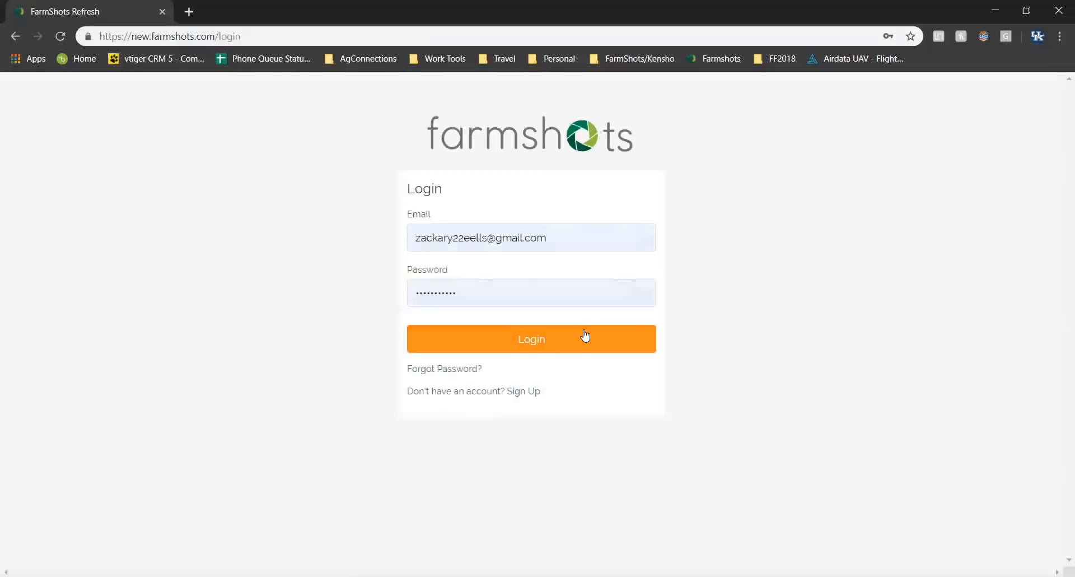
Log in to FarmShots with the account's email and password.
click(586, 335)
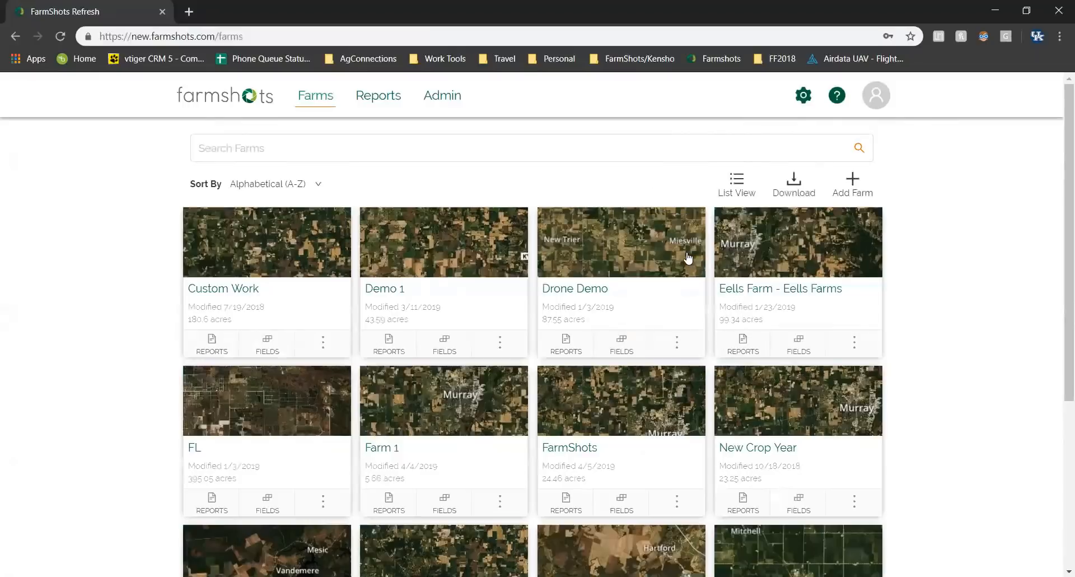
Switch the farms to list view and open Sample Farm's fields list.
click(743, 187)
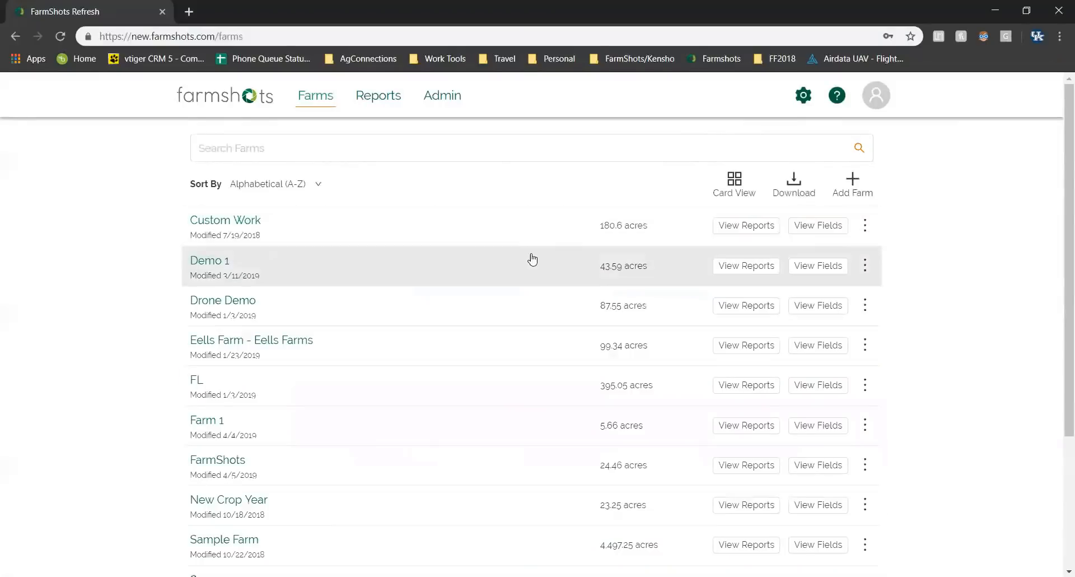
scroll(473, 343, down, 3)
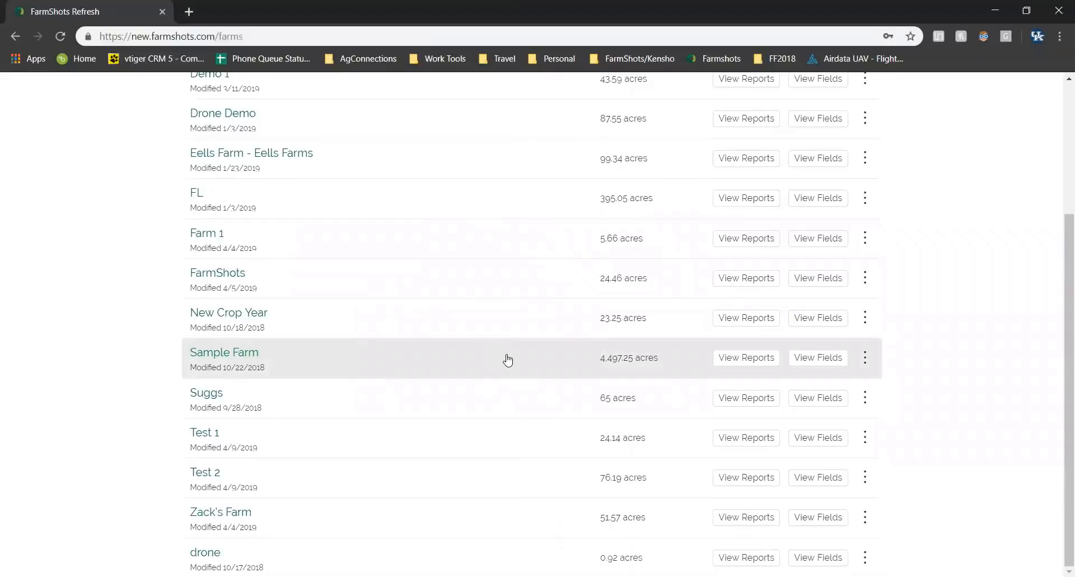
click(828, 360)
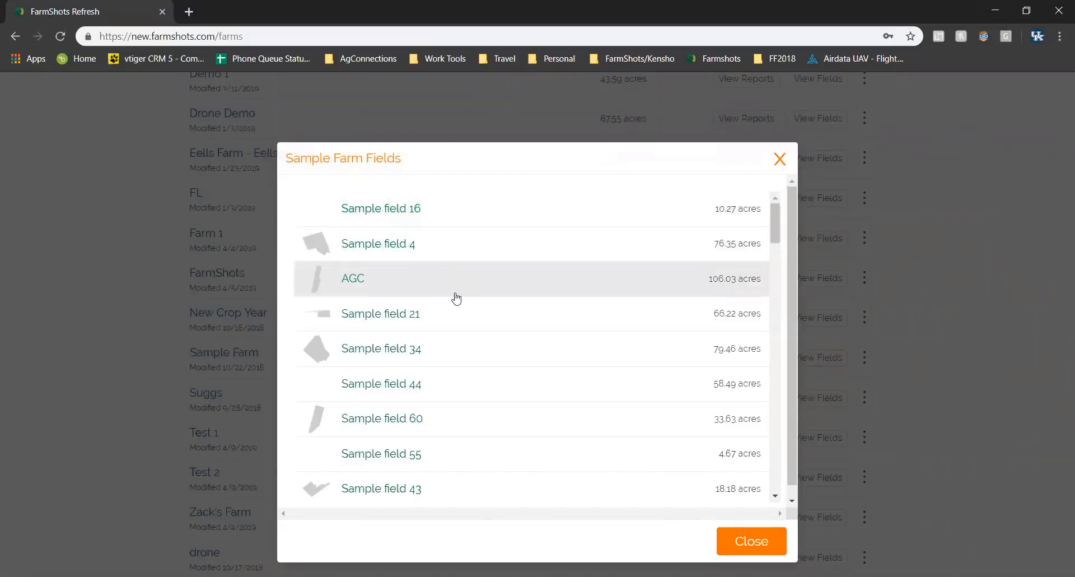
Open Sample field 34 on the map, then go back to the Farms list.
click(522, 359)
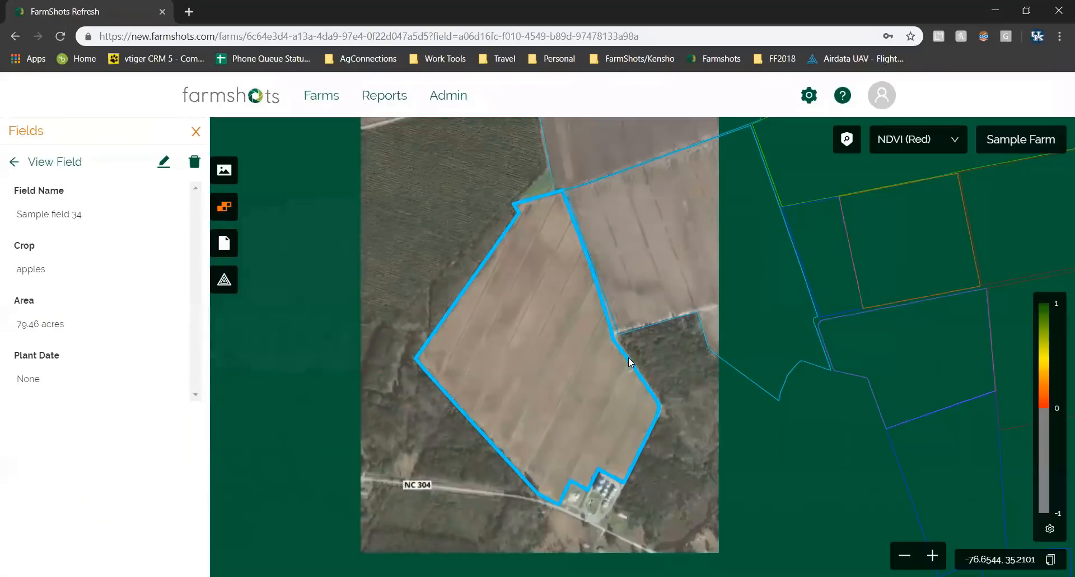
click(330, 107)
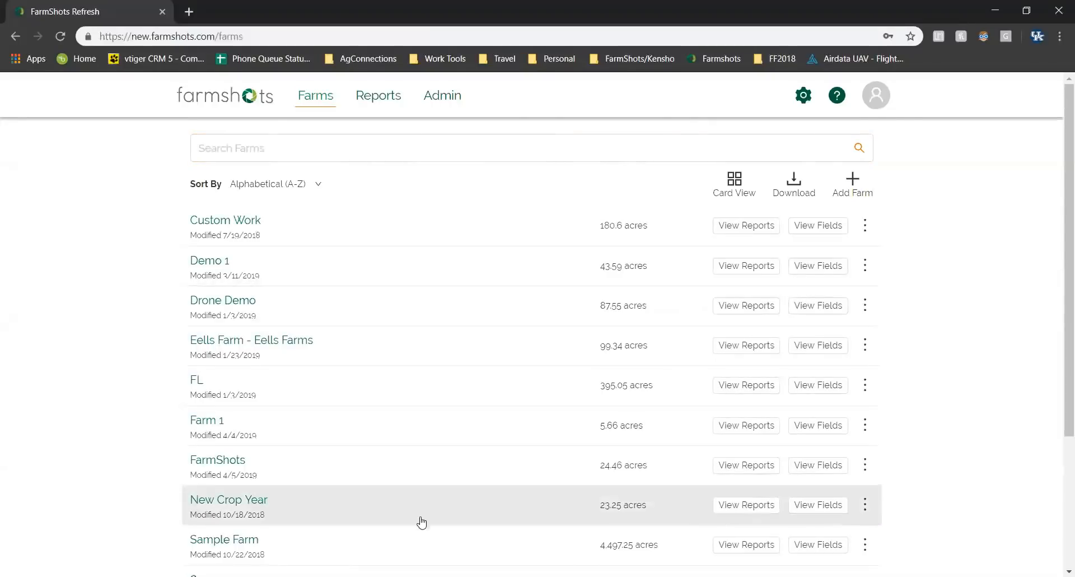
Open Sample Farm's map, then zoom and pan to centre its fields near Mesic and Vandemere.
click(416, 553)
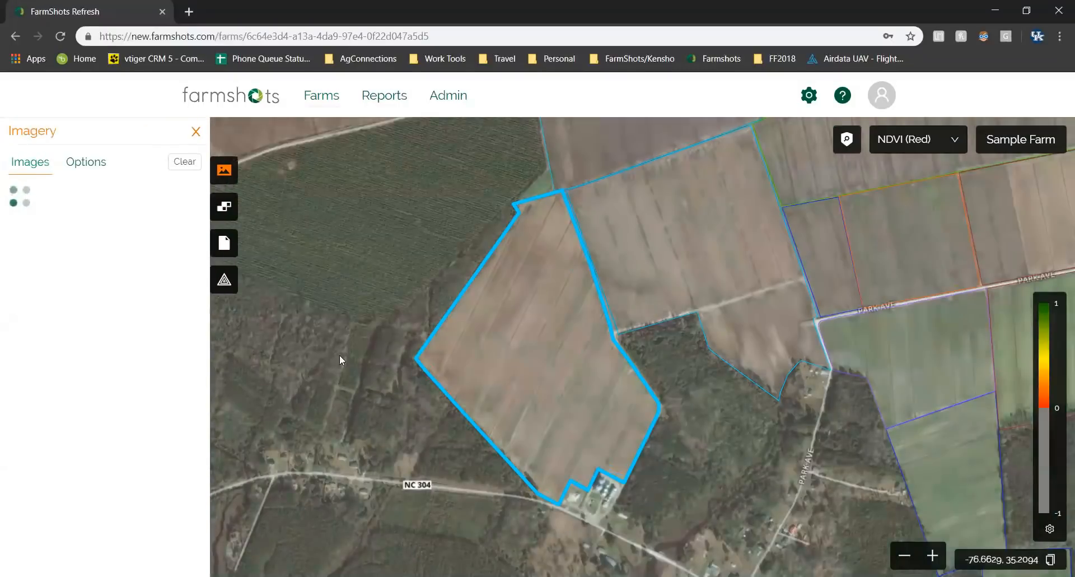
scroll(657, 344, down, 5)
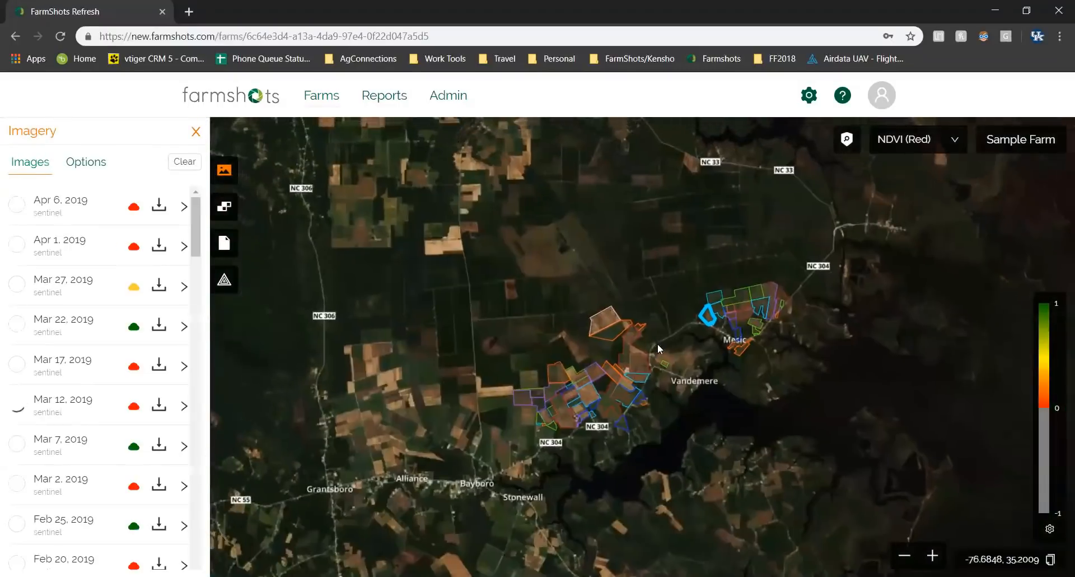
scroll(666, 351, up, 2)
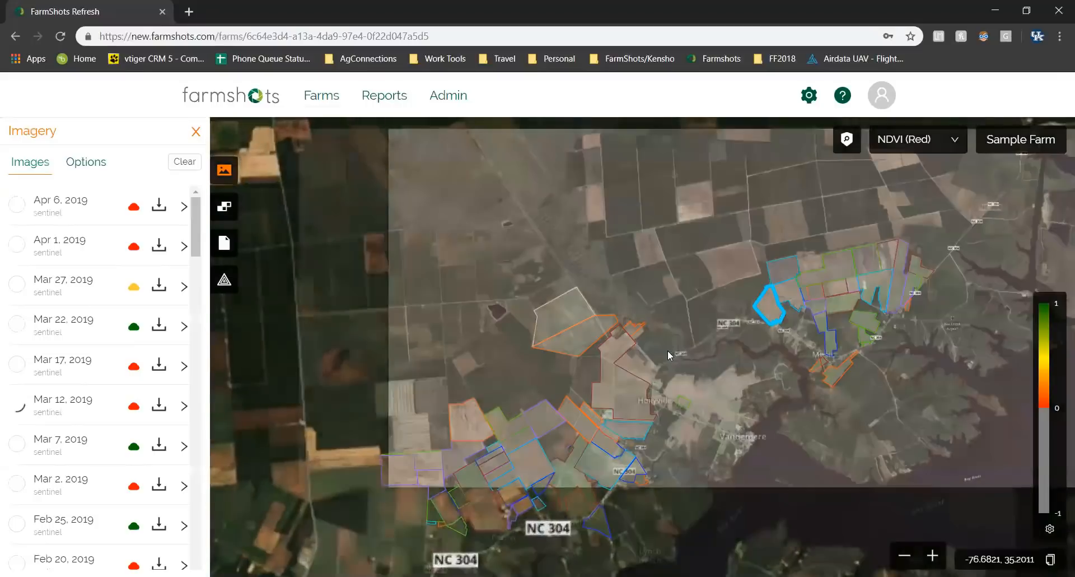
drag(666, 371, 683, 335)
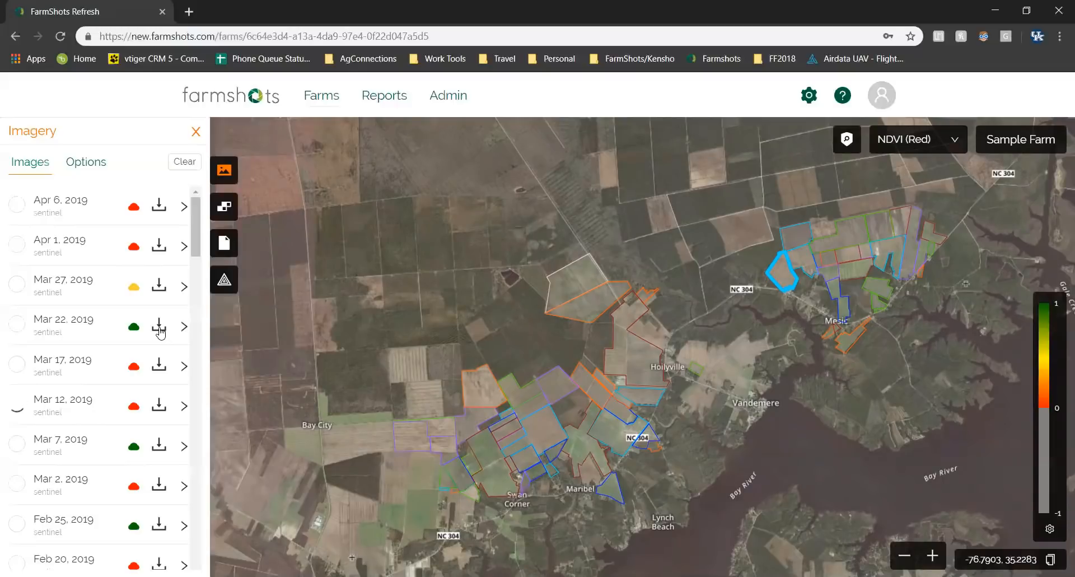
Check the Mar 22 image's export formats, then display the Aug 29, 2018 Sentinel image.
click(160, 330)
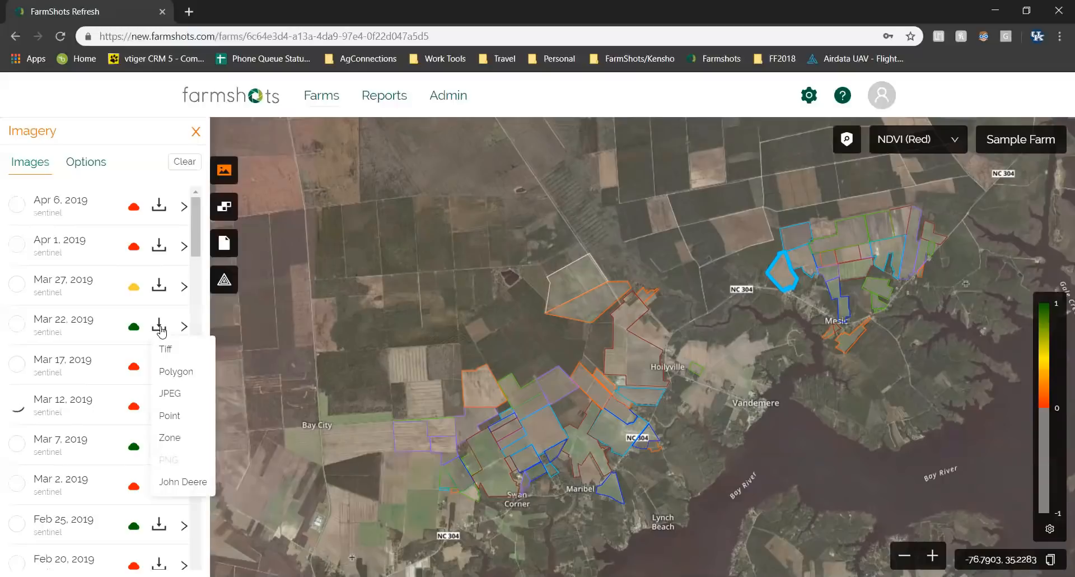
click(160, 330)
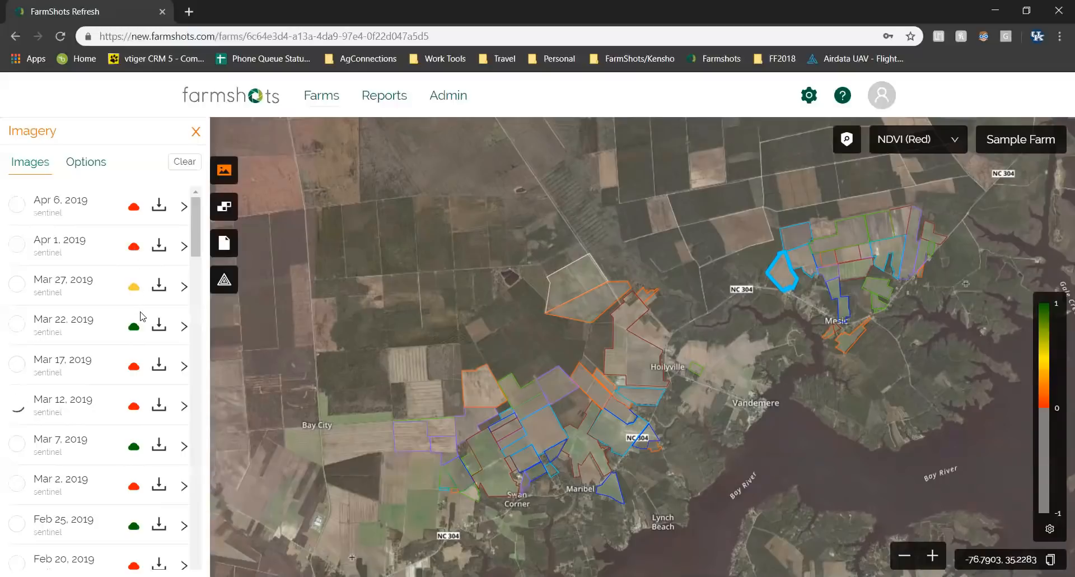
scroll(112, 370, down, 14)
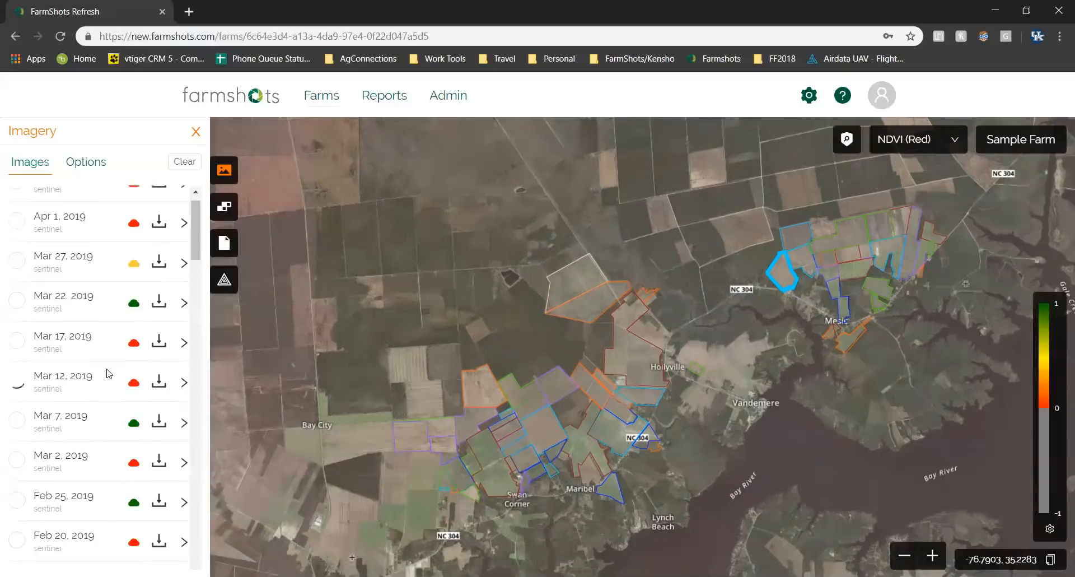
scroll(103, 377, down, 10)
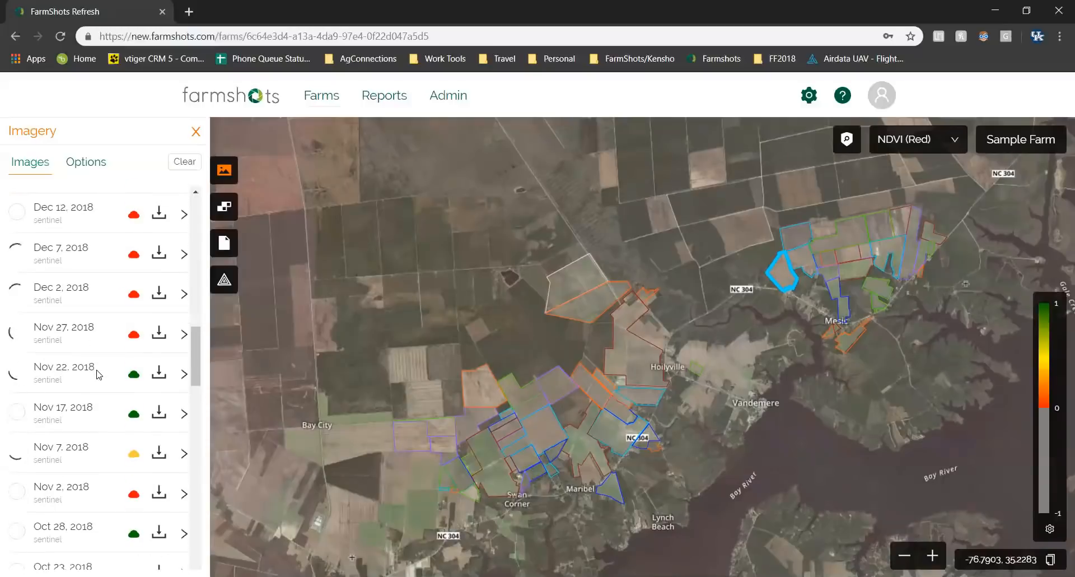
scroll(92, 372, down, 5)
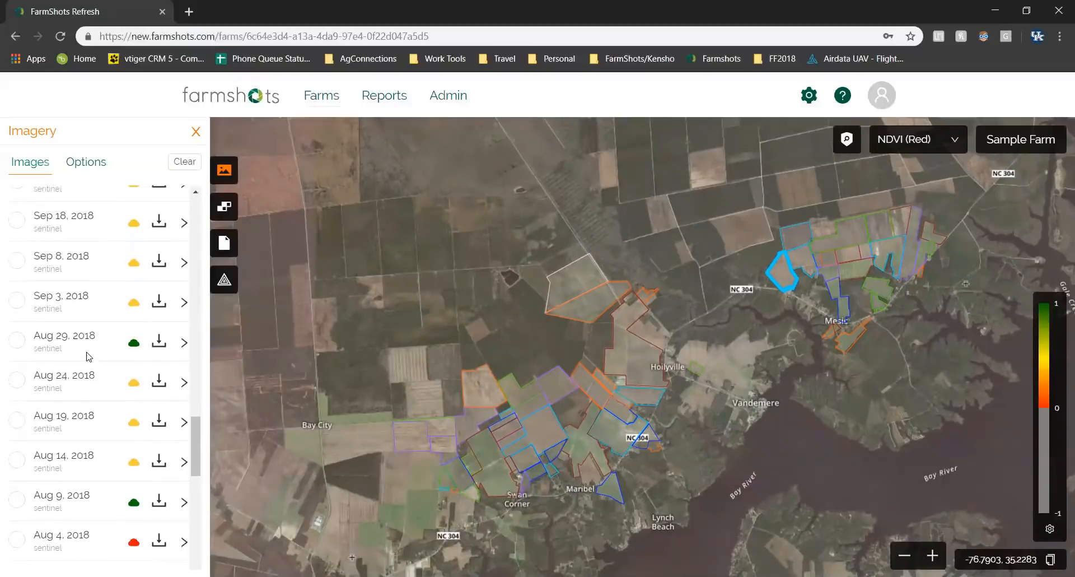
click(17, 340)
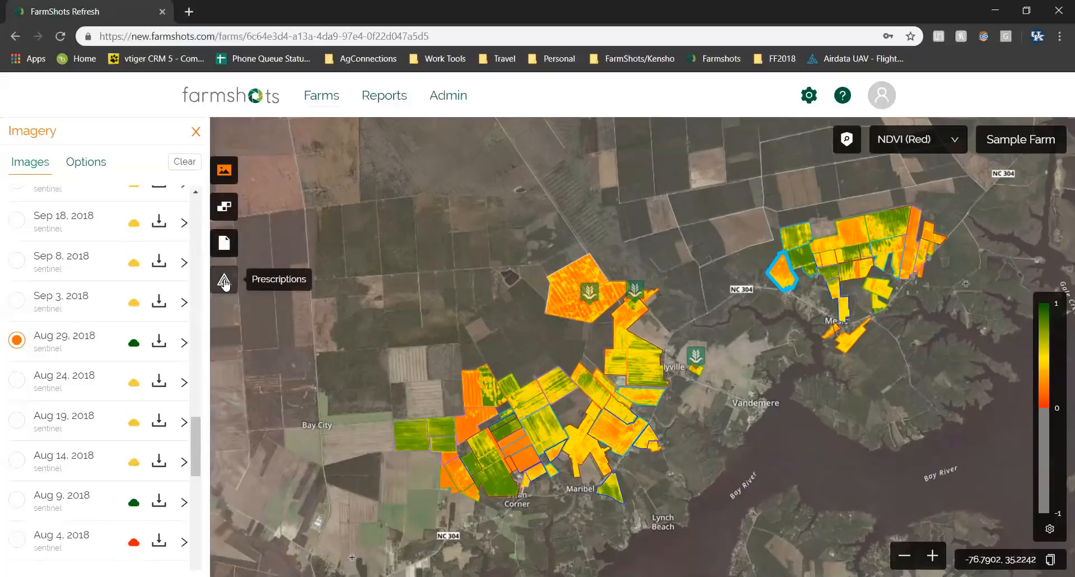
Review the imagery filter options and full vegetation index list, keeping NDVI (Red).
click(89, 168)
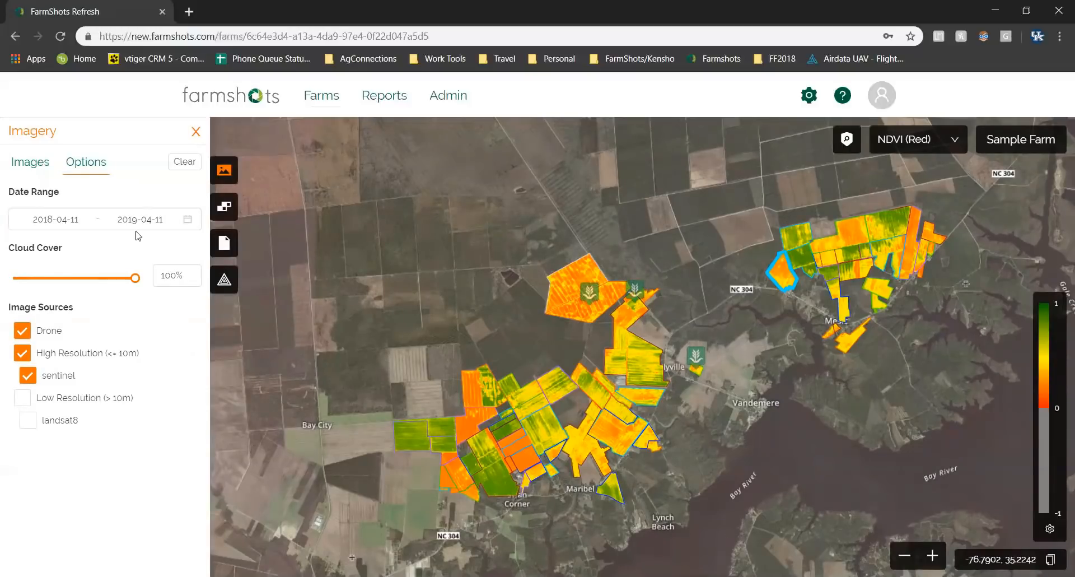
click(940, 147)
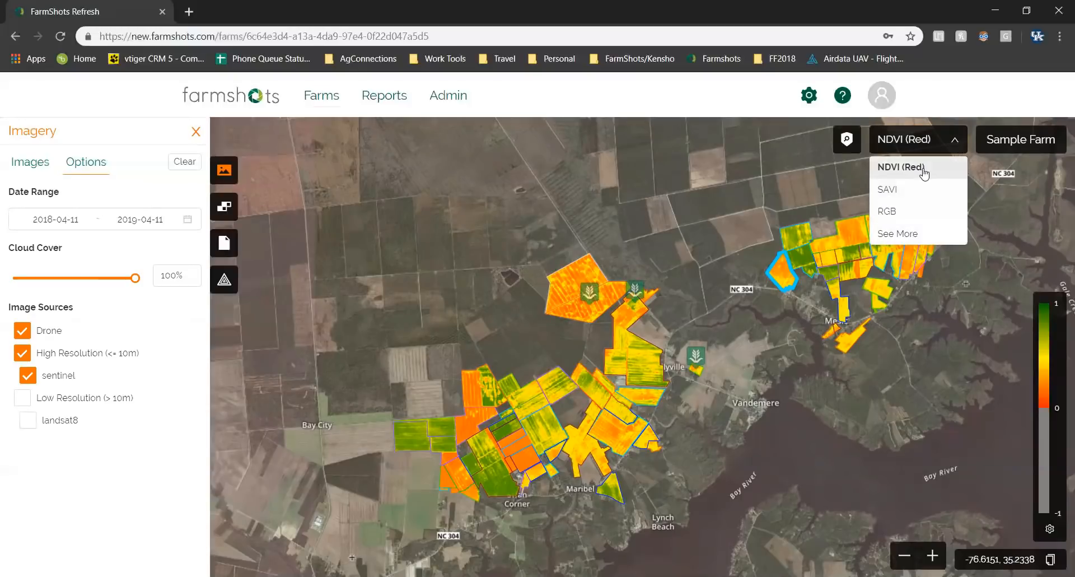
click(909, 240)
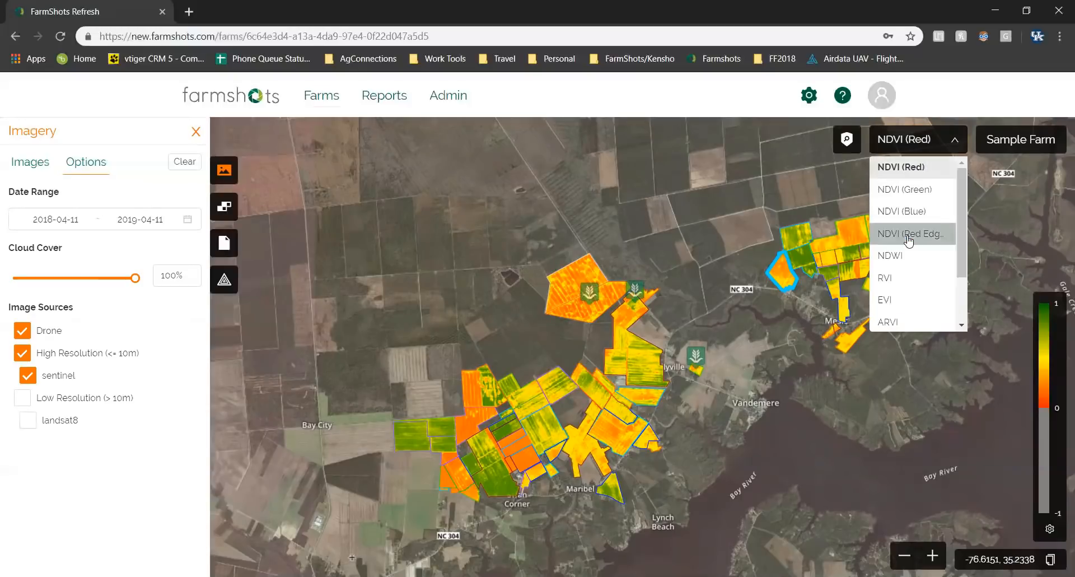
scroll(937, 229, down, 3)
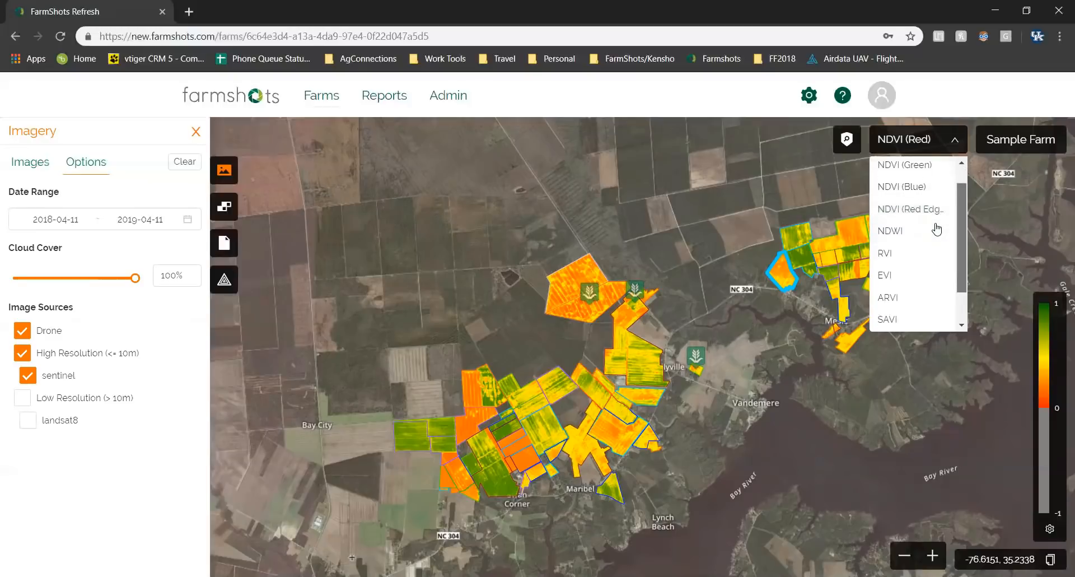
scroll(937, 229, up, 3)
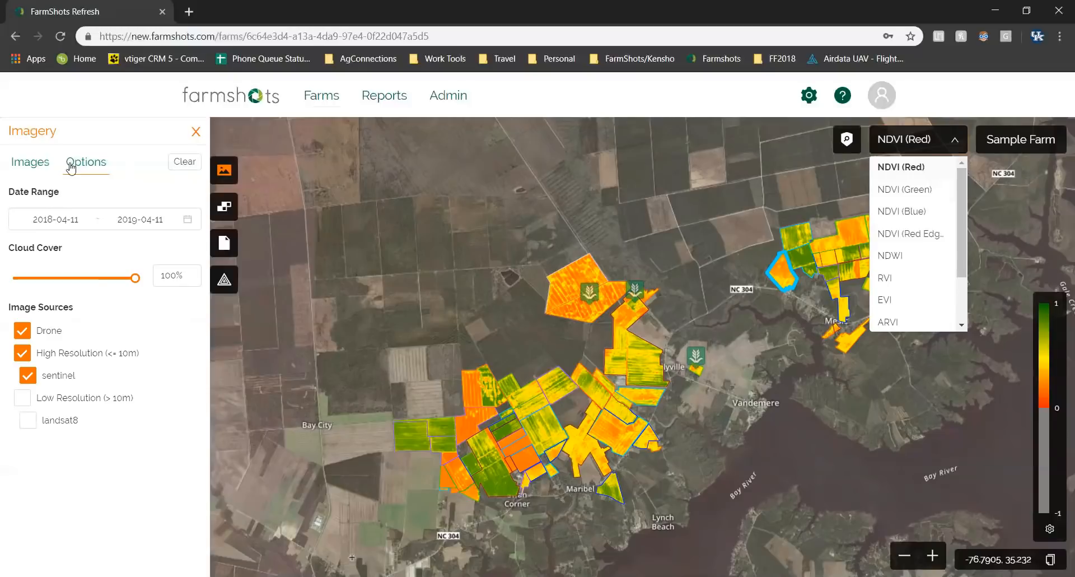
click(32, 168)
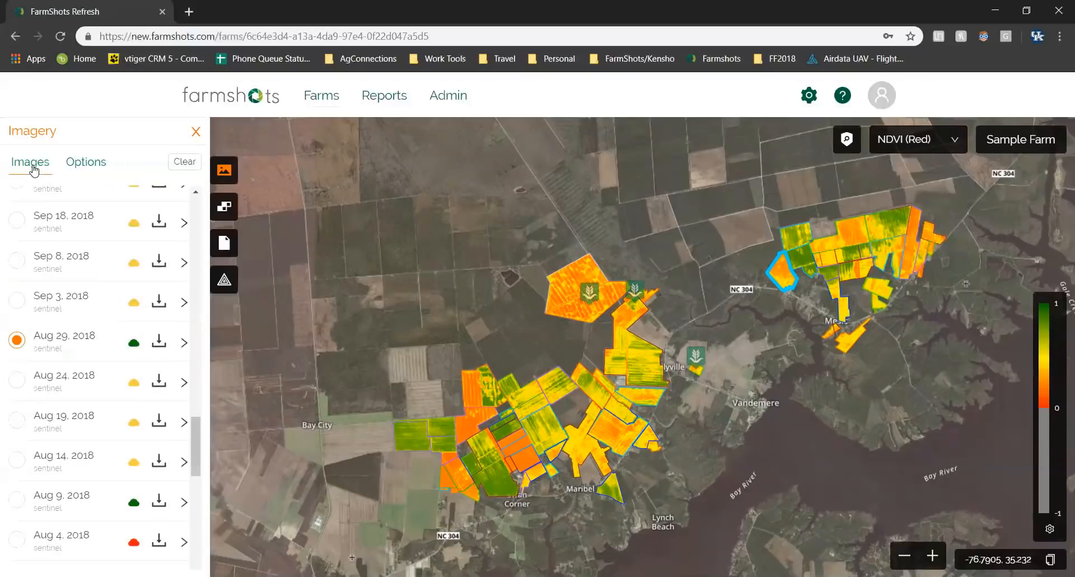
click(90, 171)
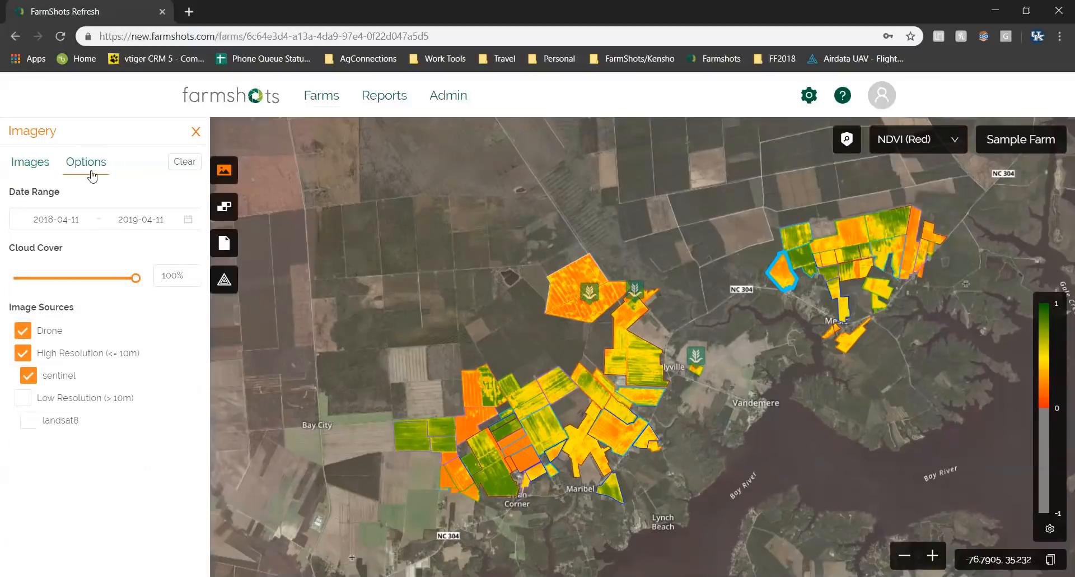
mouse_move(139, 284)
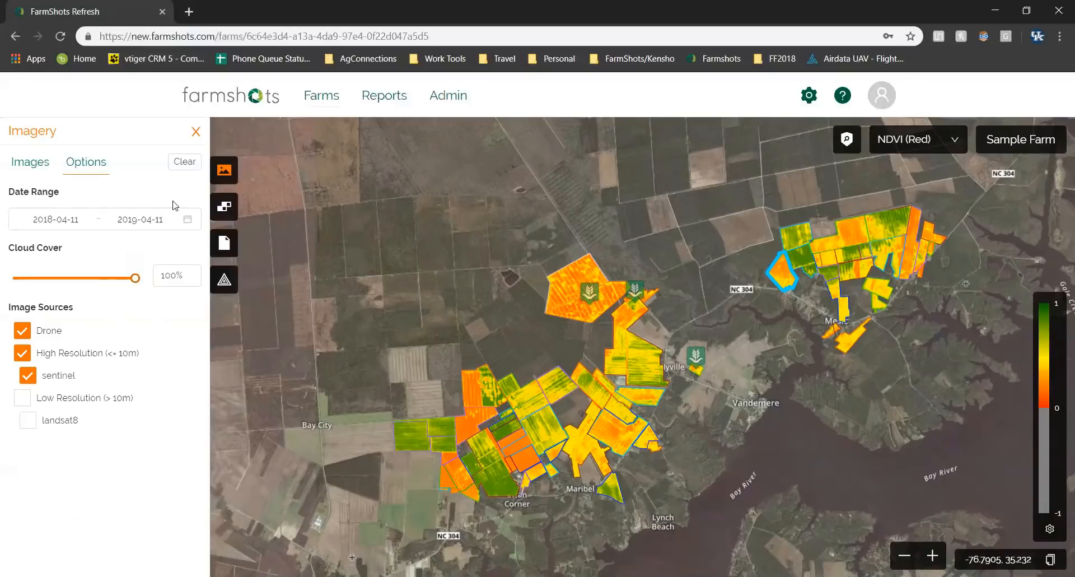
Open Sample field 4 (apples, 76.35 acres) from the farm's Fields list.
click(225, 214)
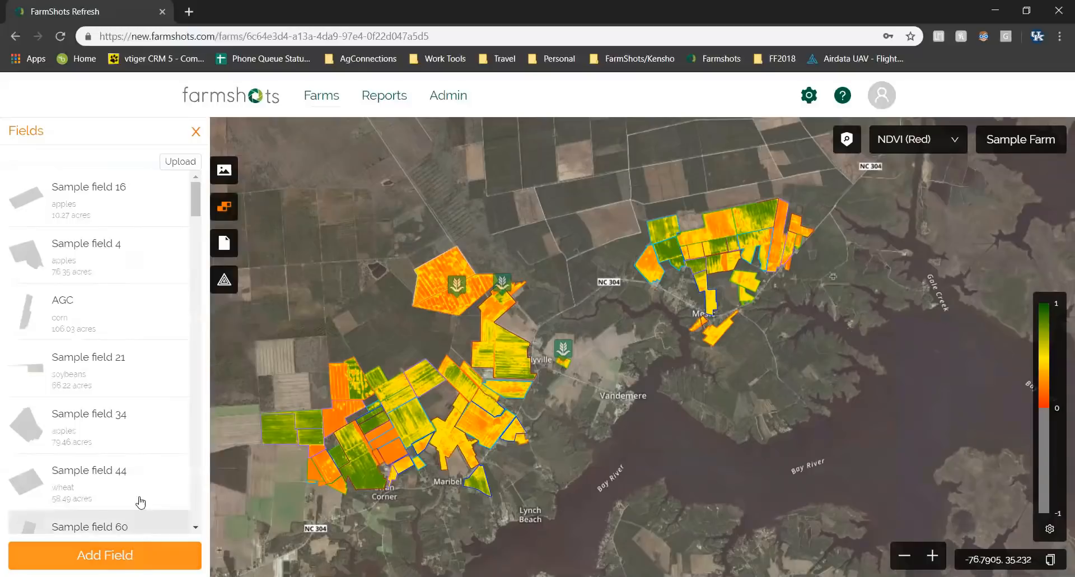
click(111, 254)
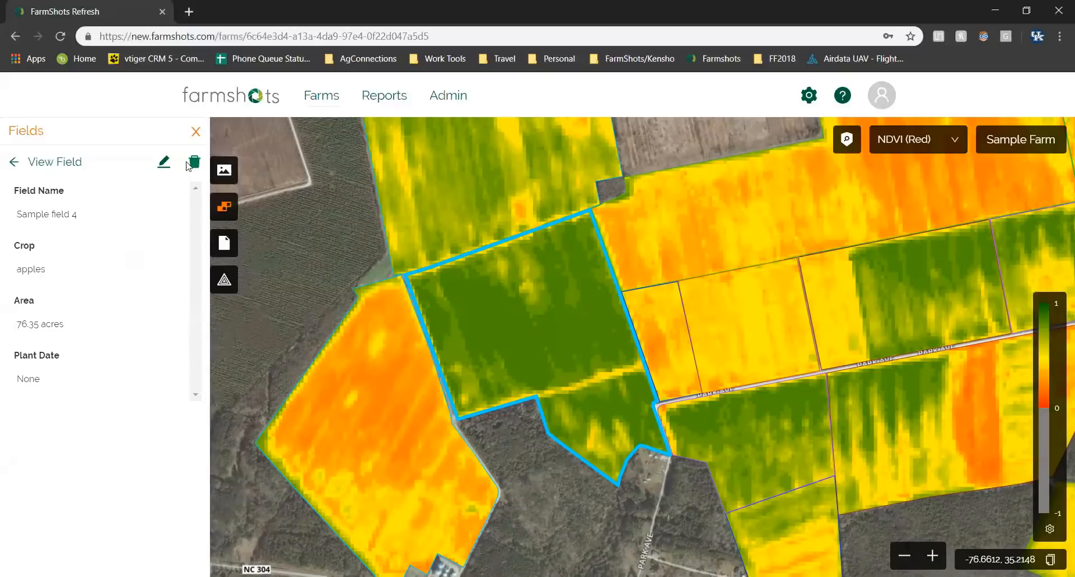
Edit Sample field 4 to add a blank custom property, then return to the Fields list.
click(164, 164)
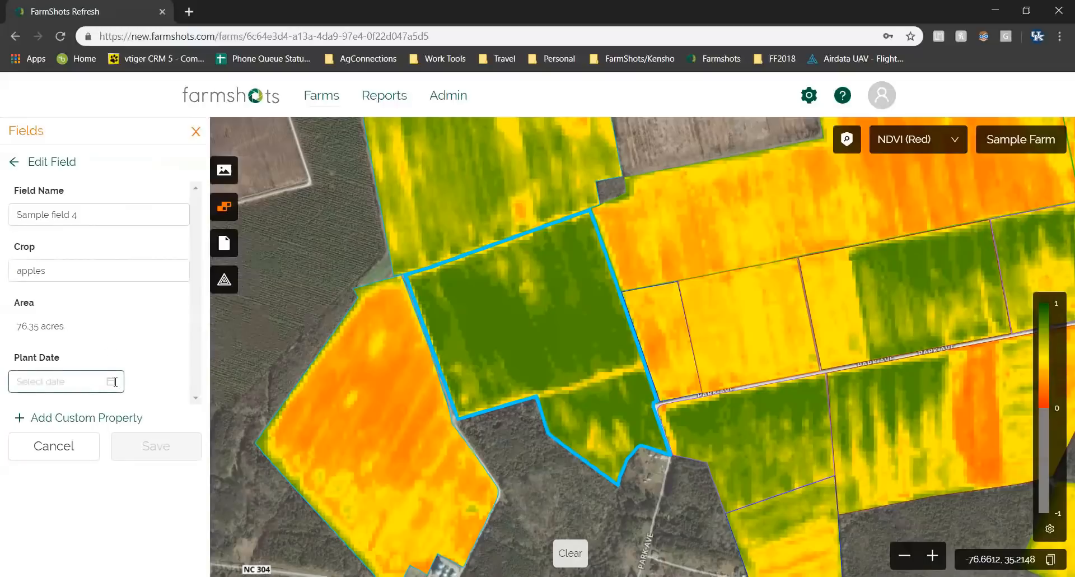
click(109, 420)
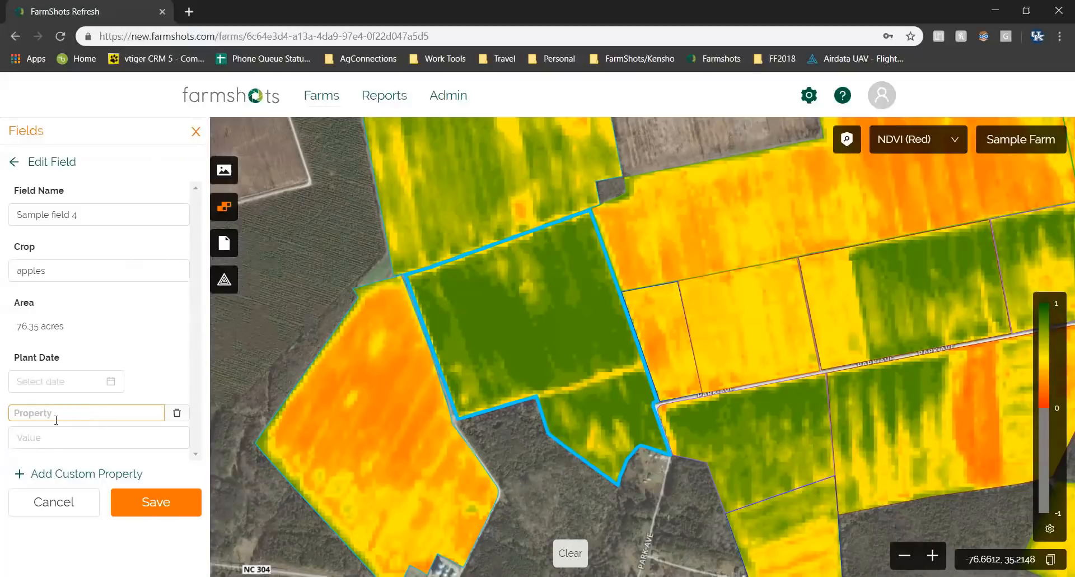
click(57, 437)
click(13, 166)
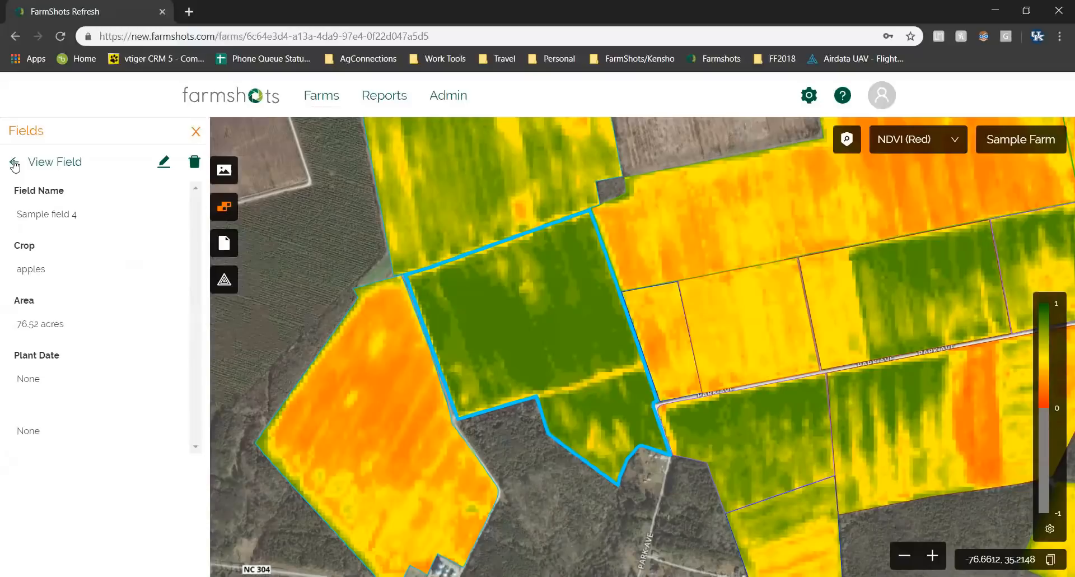
click(15, 165)
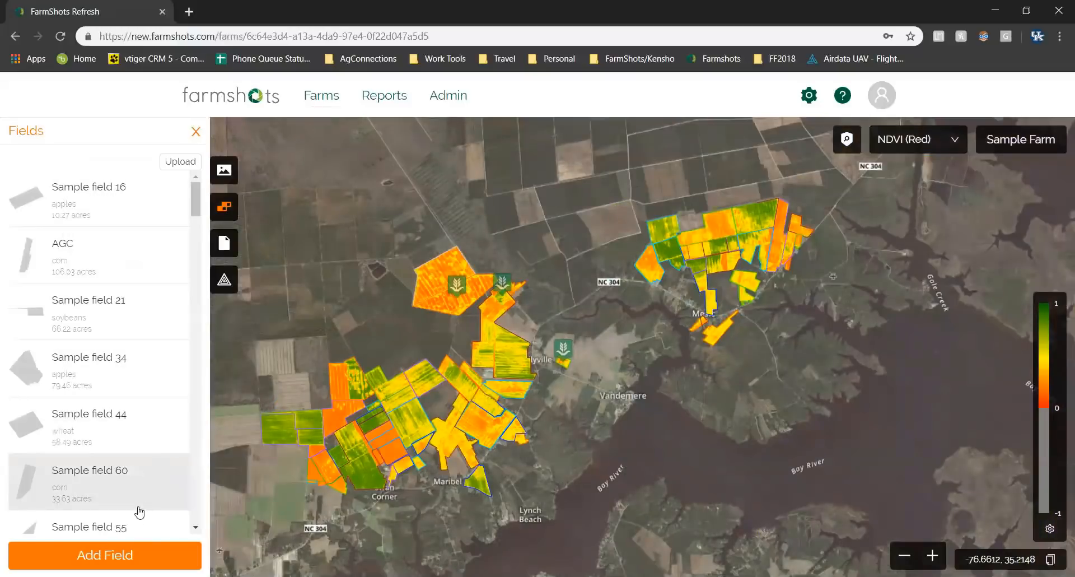
Outline a four-corner trial field of 155.64 acres west of the farm.
click(117, 554)
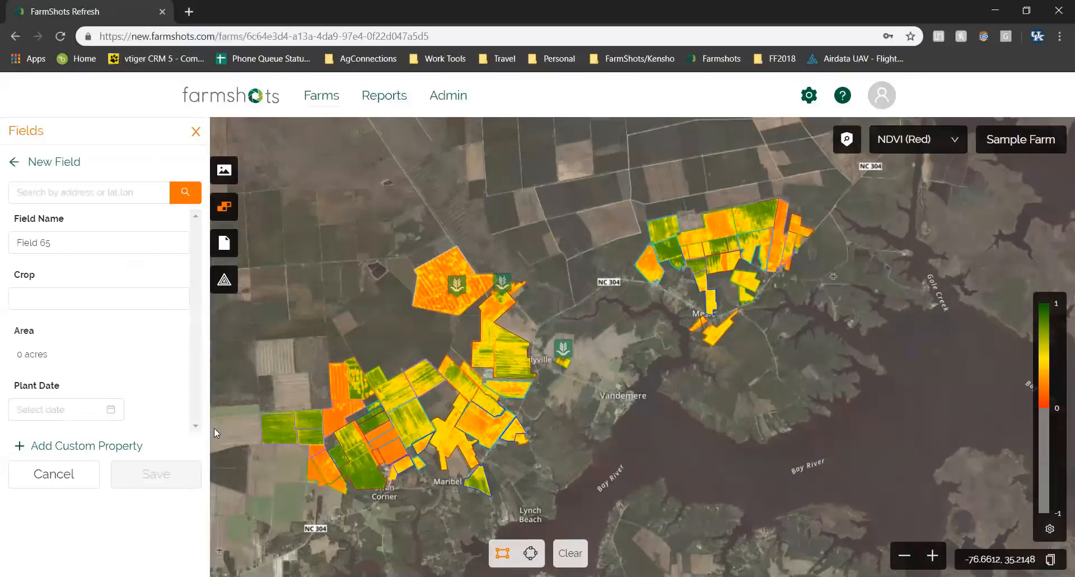
click(253, 341)
click(292, 338)
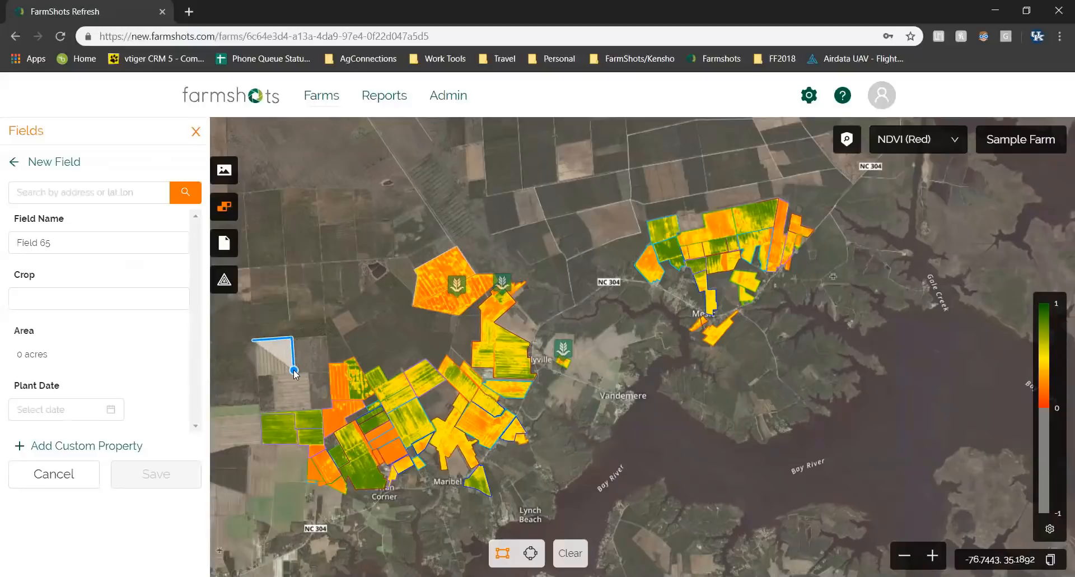
click(294, 371)
click(255, 375)
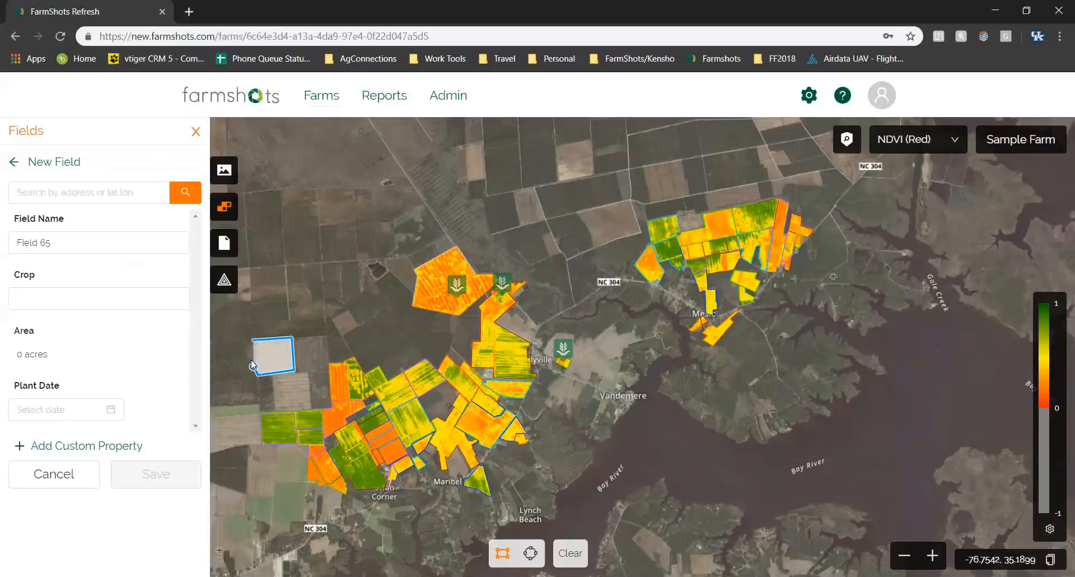
click(254, 342)
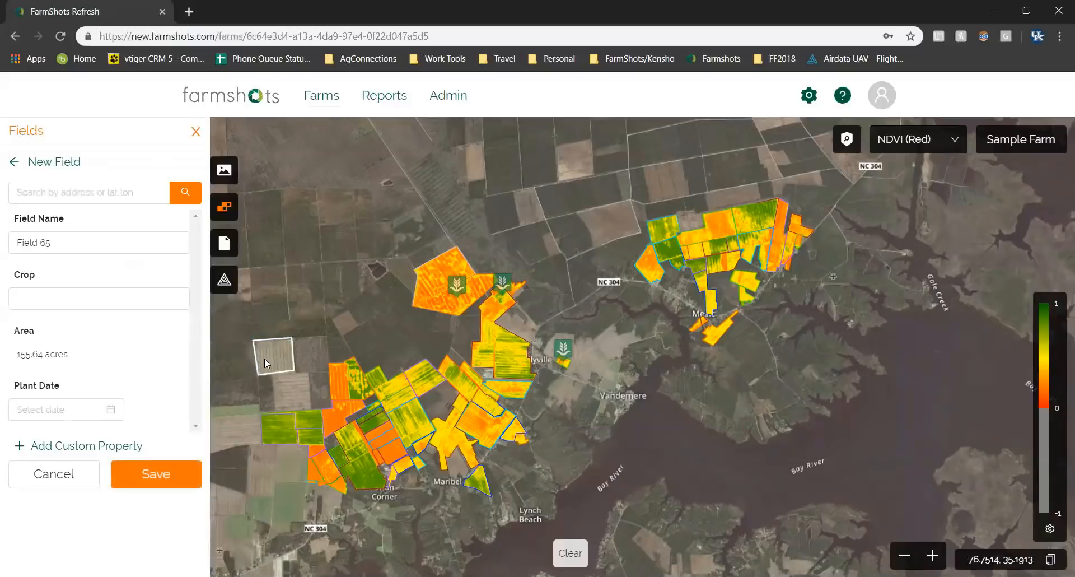
Discard the trial field and open Sample Farm's field notes.
click(137, 191)
click(17, 164)
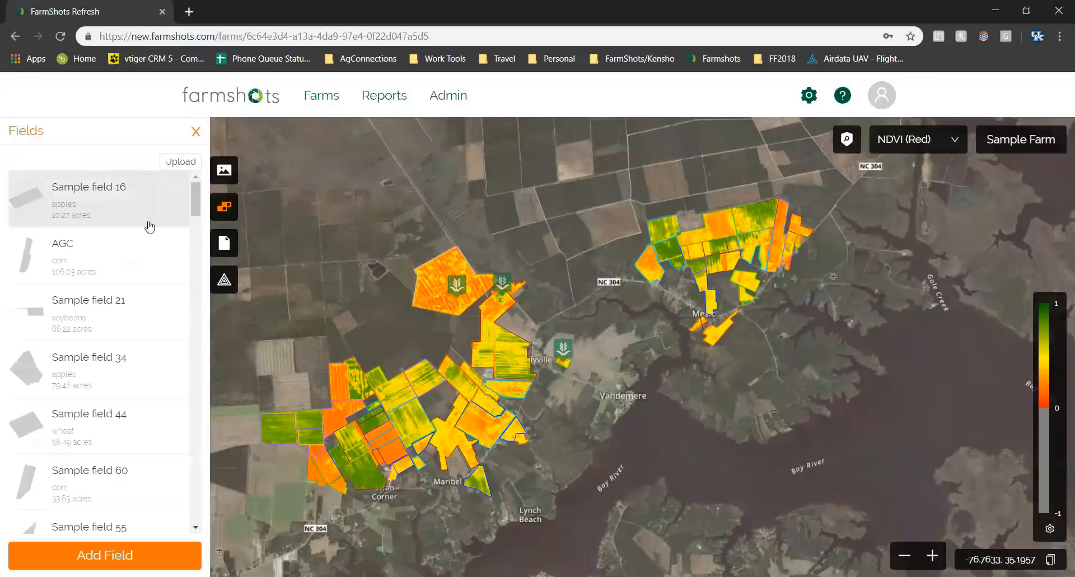
click(226, 246)
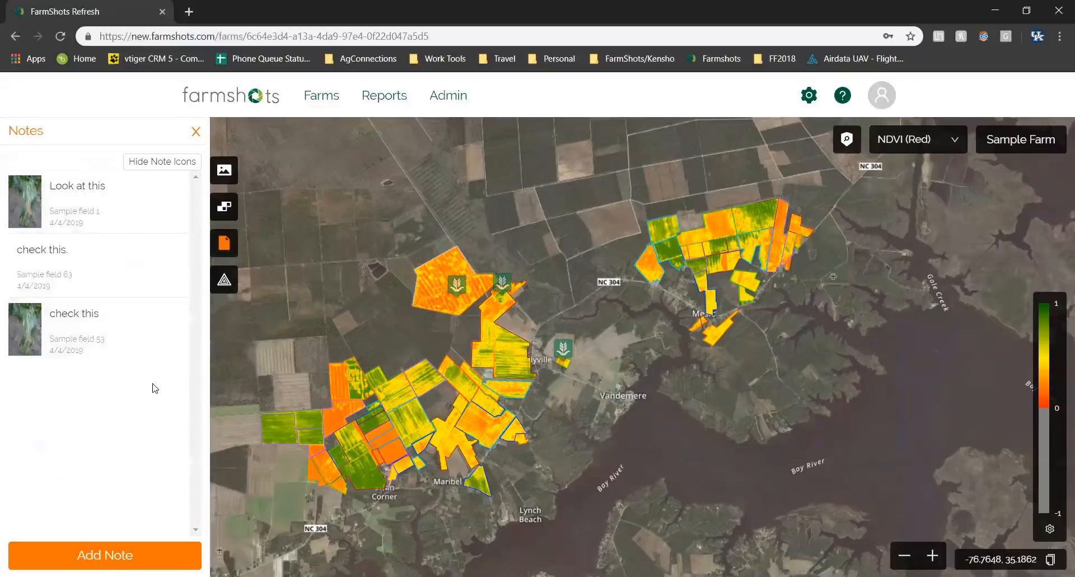
Review the 'Look at this' note's corn-leaf photo, then hide the note icons on the map.
click(132, 210)
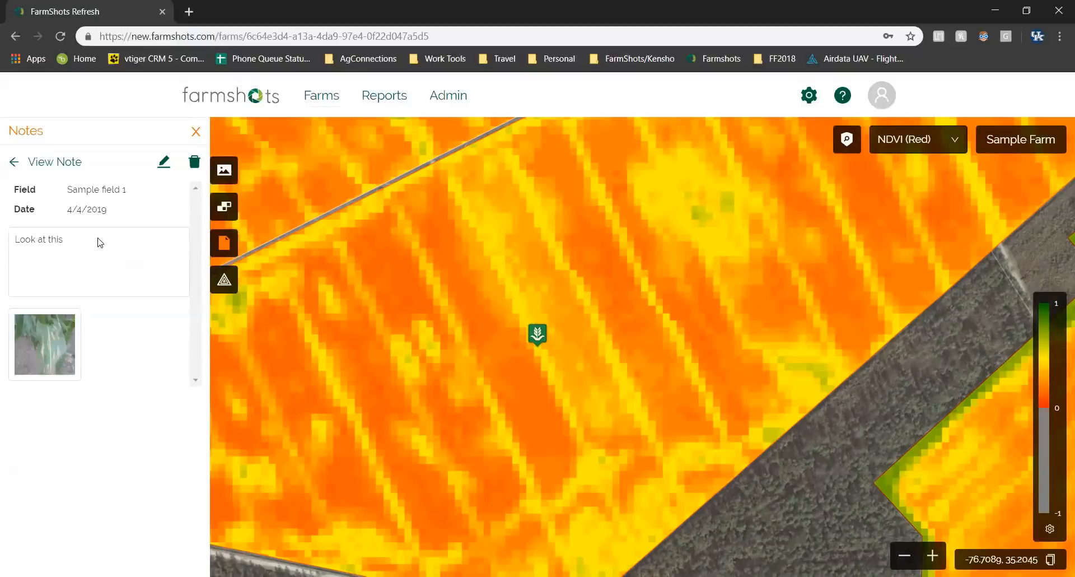
click(46, 344)
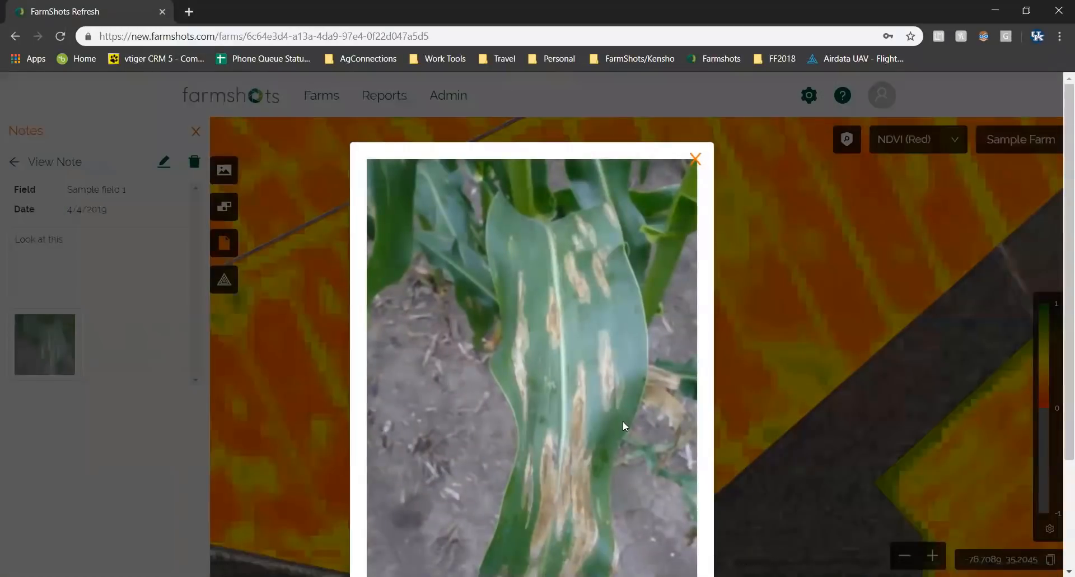
scroll(625, 421, down, 3)
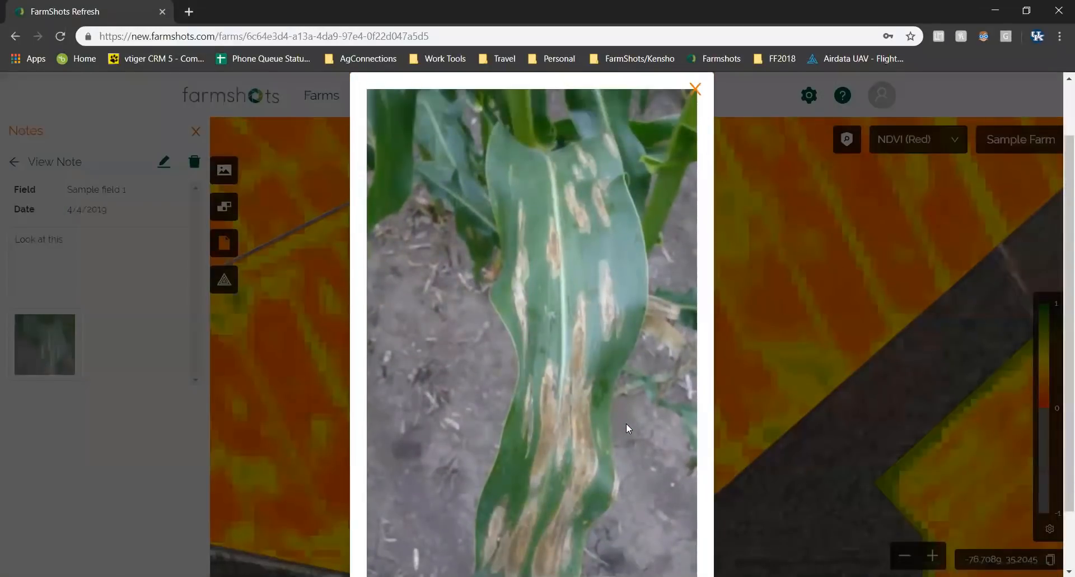
scroll(626, 422, up, 1)
click(696, 160)
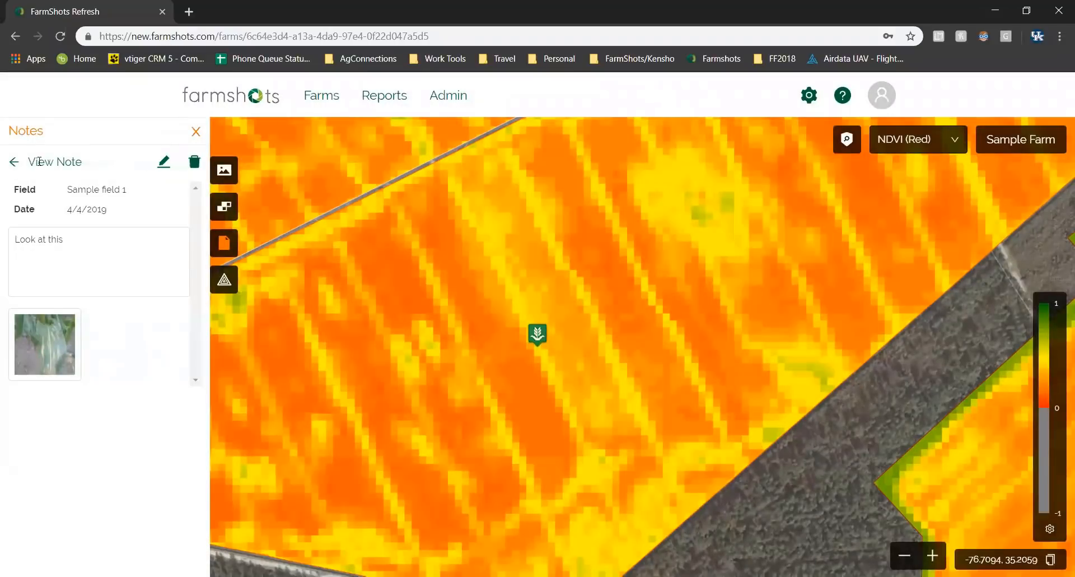
click(15, 163)
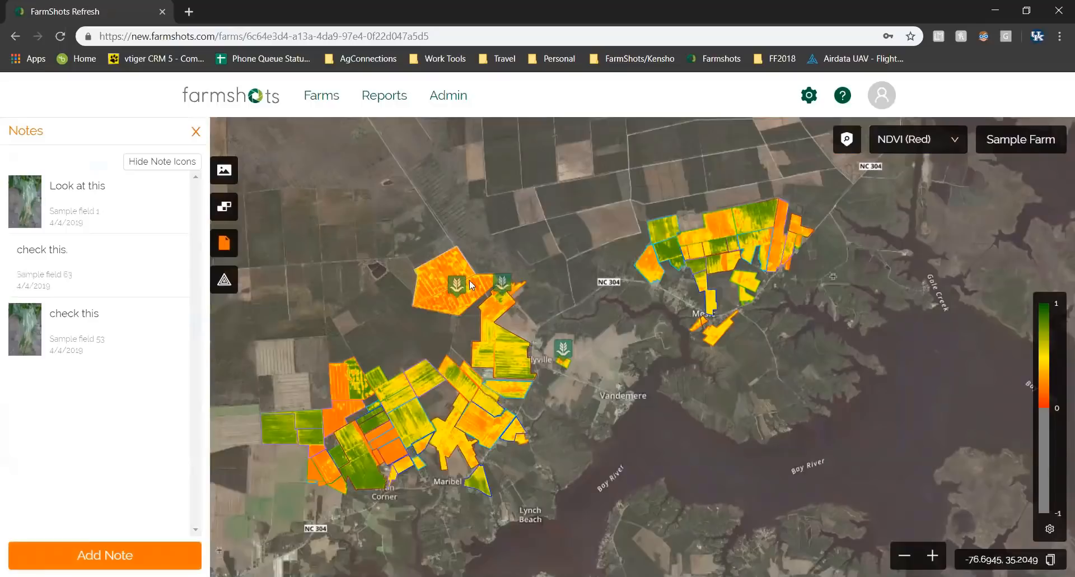
click(177, 163)
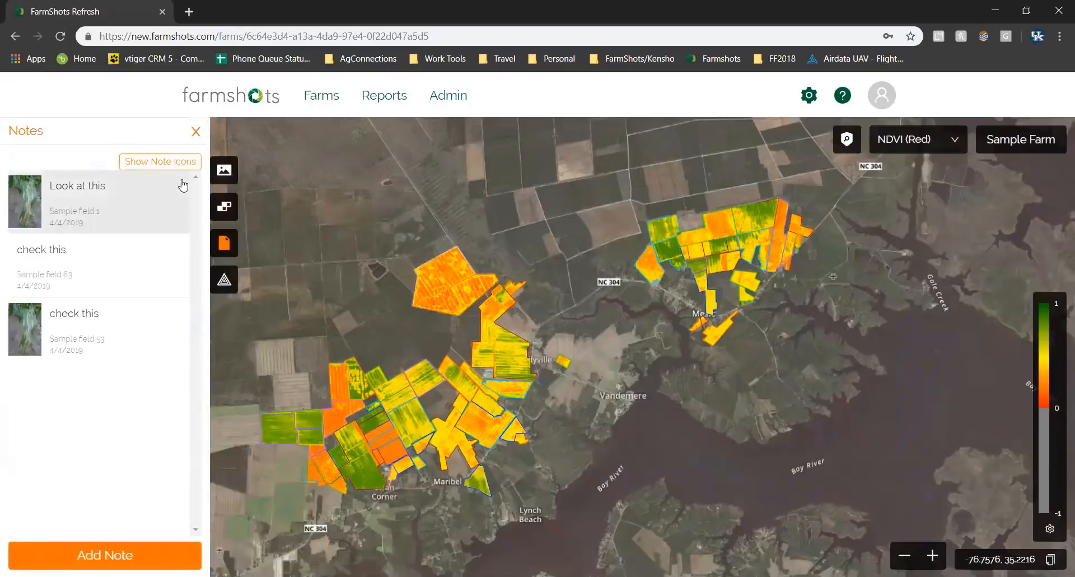
Open Sample Farm's Prescriptions list and start adding a new prescription.
click(224, 283)
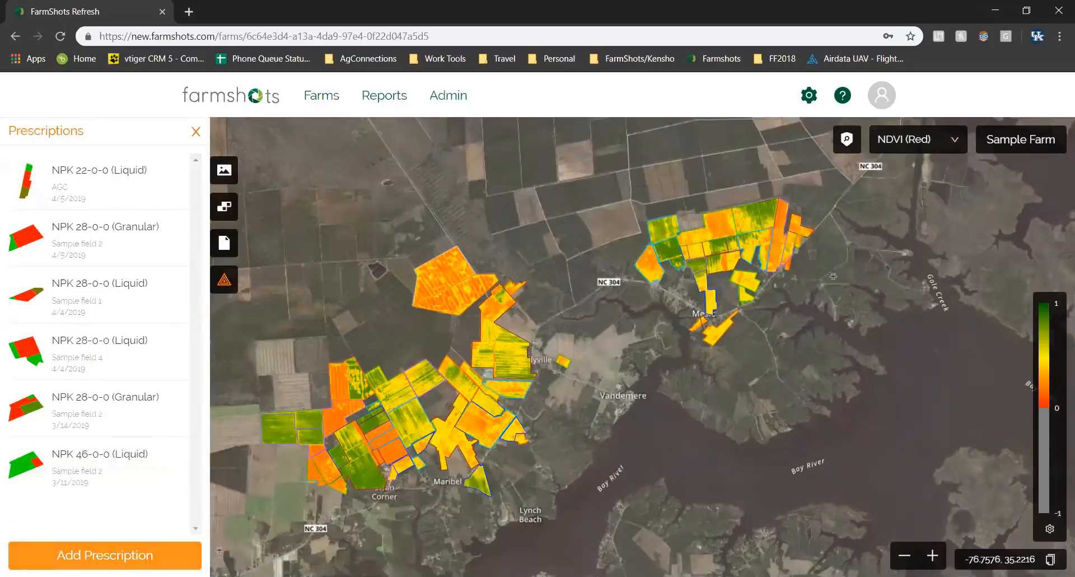
click(118, 553)
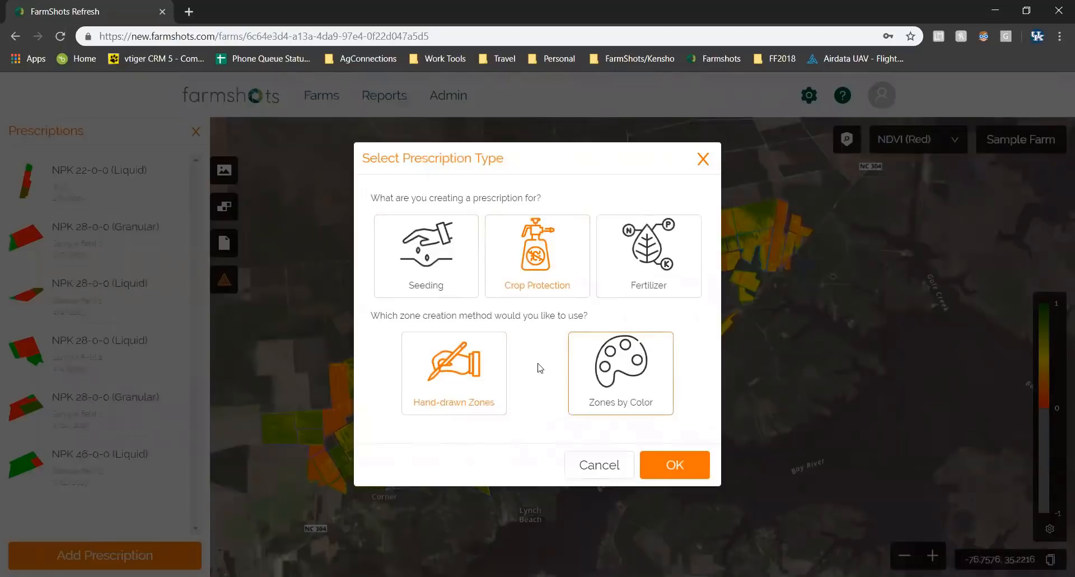
Choose a Fertilizer prescription using Hand-drawn Zones.
click(671, 263)
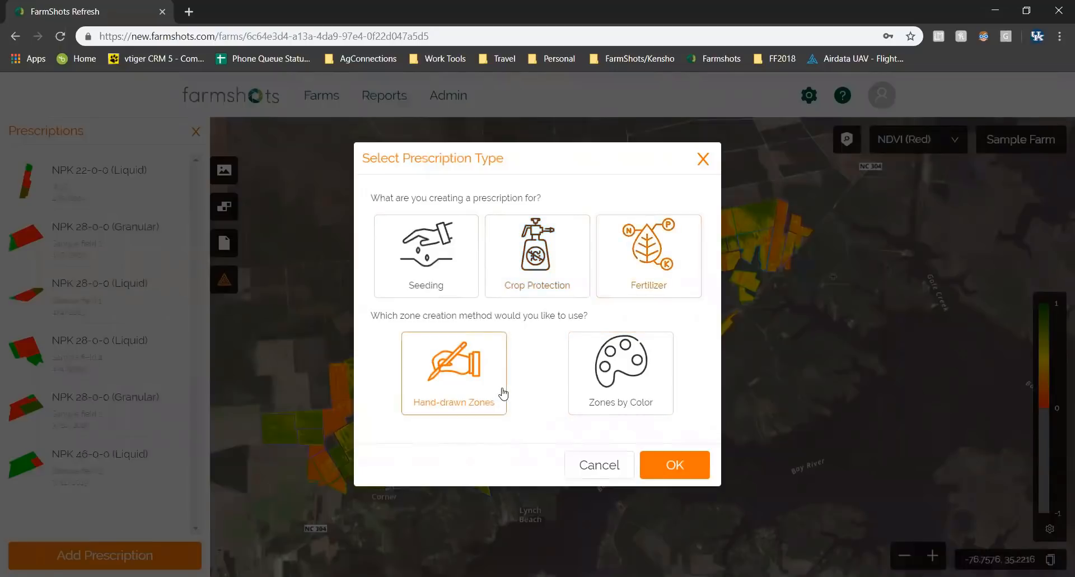
click(674, 467)
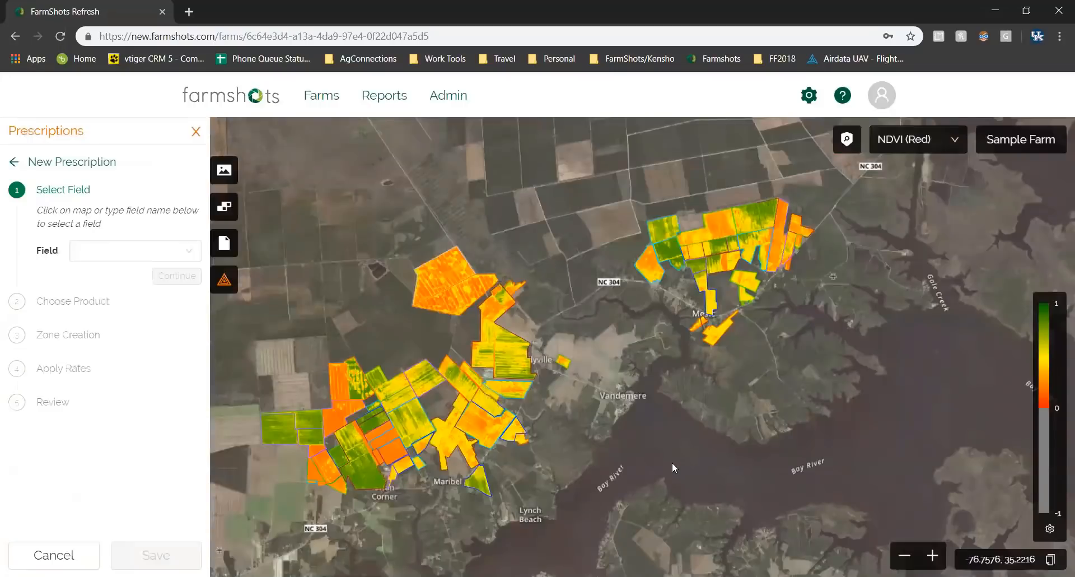
Select field AGC for the prescription.
click(185, 256)
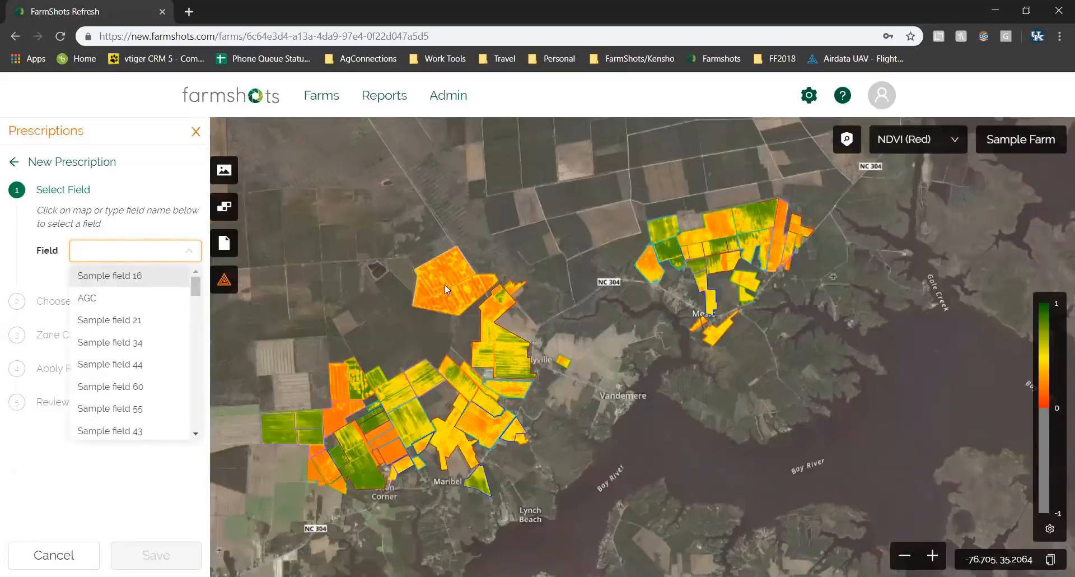
click(115, 298)
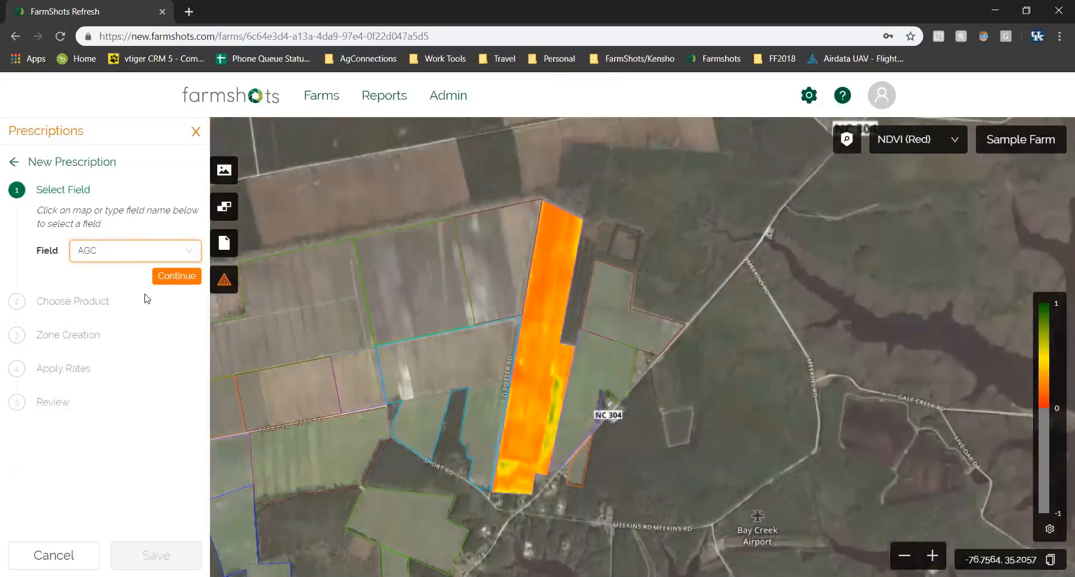
click(177, 277)
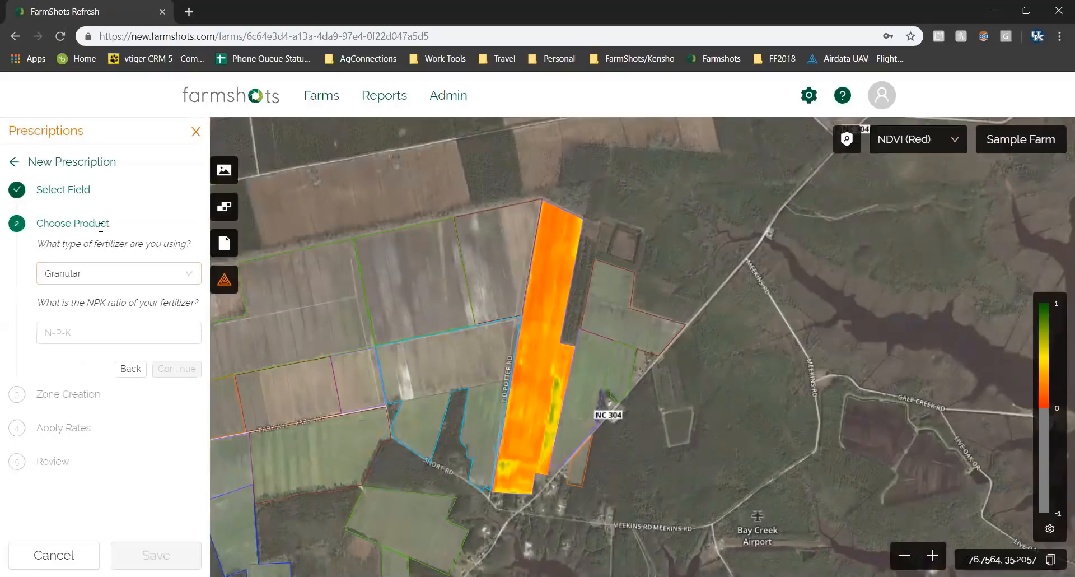
Set the product to Liquid 28-0-0 fertilizer at 10.85 lb/gal density.
click(175, 277)
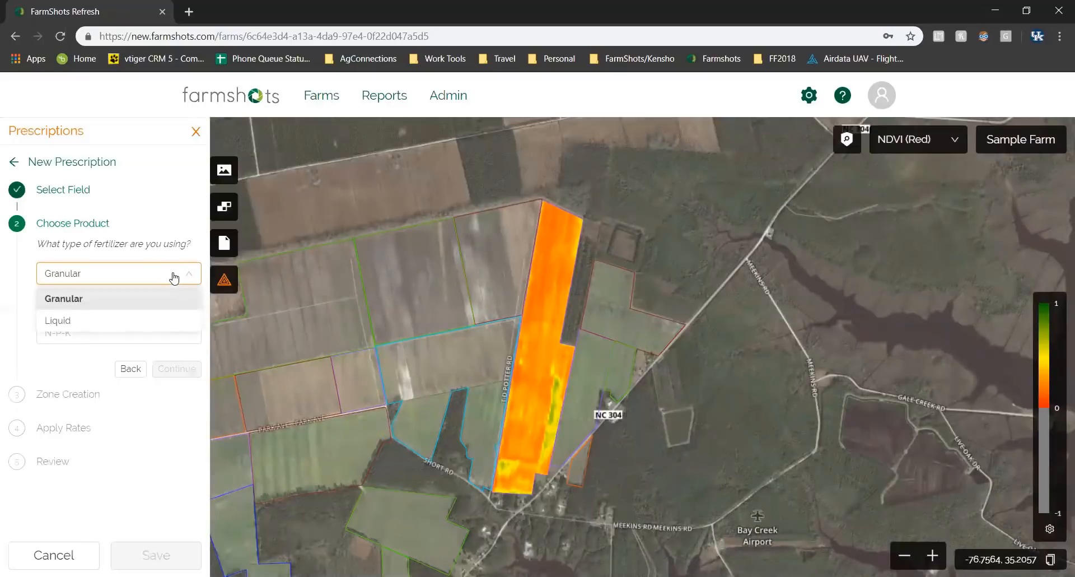
click(117, 329)
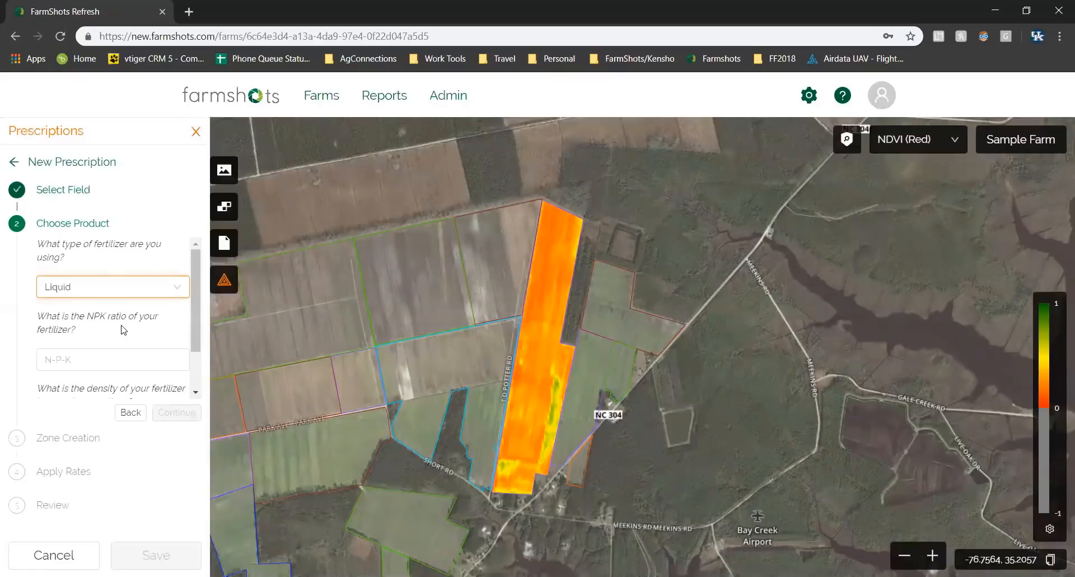
click(76, 365)
click(82, 360)
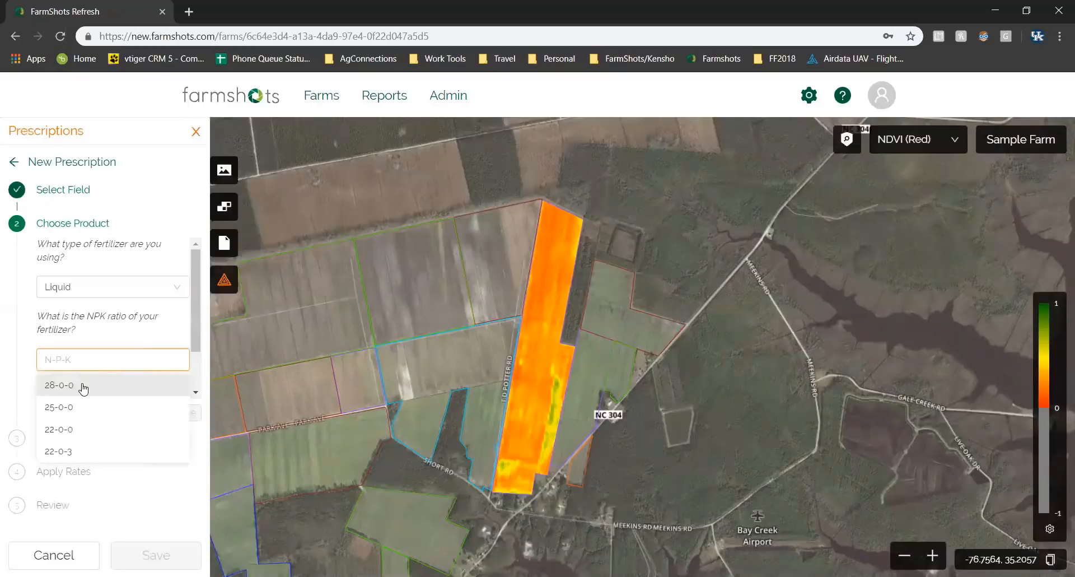
click(83, 387)
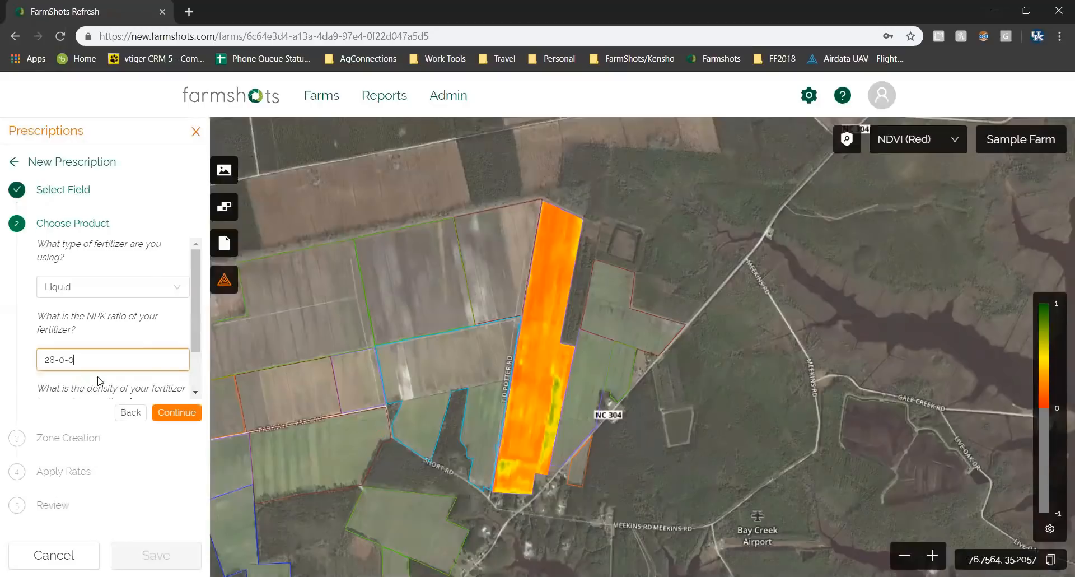
scroll(193, 342, down, 2)
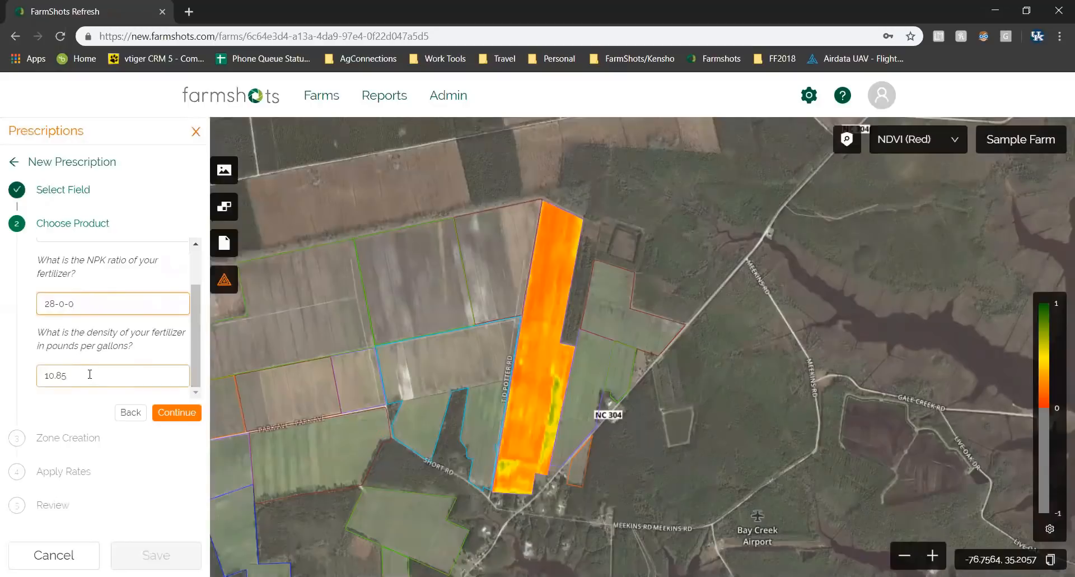
click(178, 414)
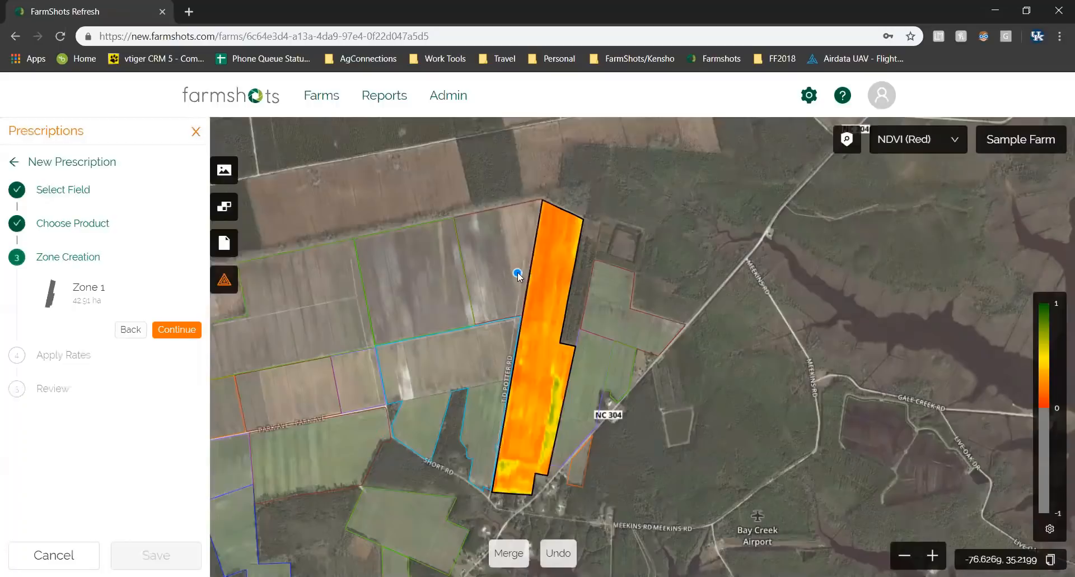
Draw northern and southern zone polygons on AGC, creating three zones in total.
click(580, 289)
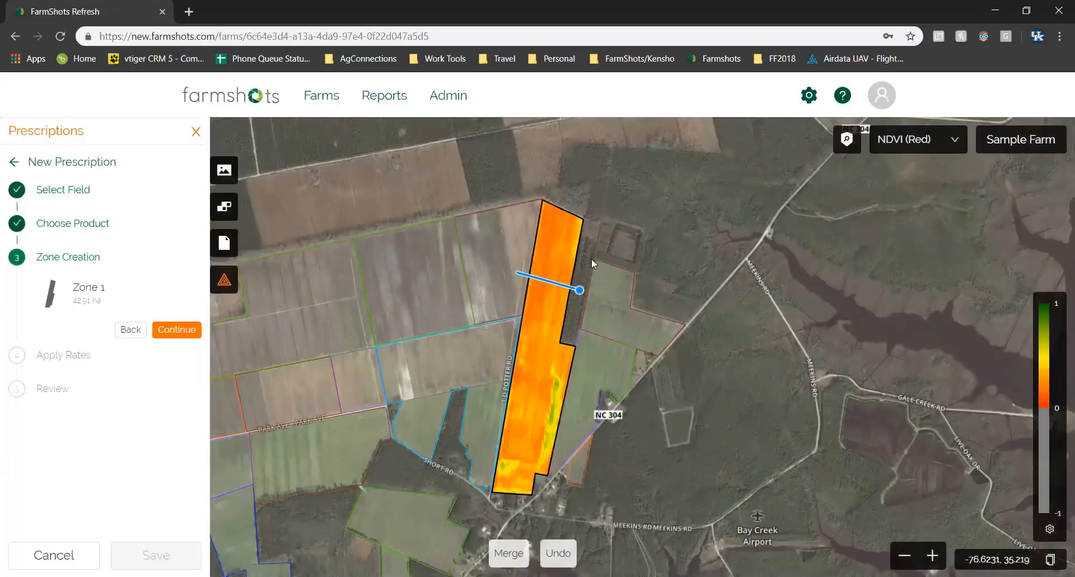
click(602, 211)
click(540, 185)
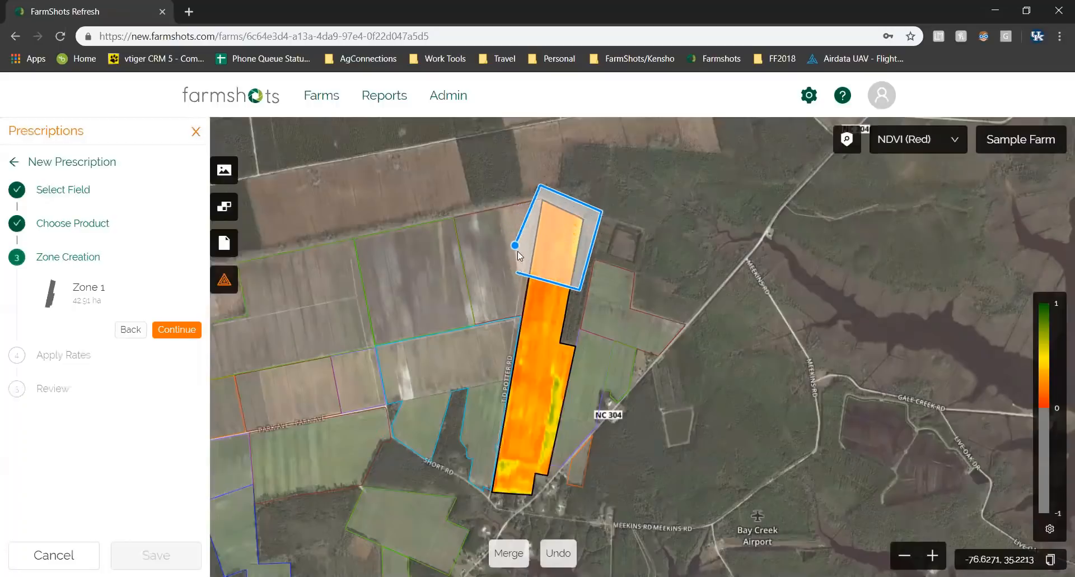
click(516, 271)
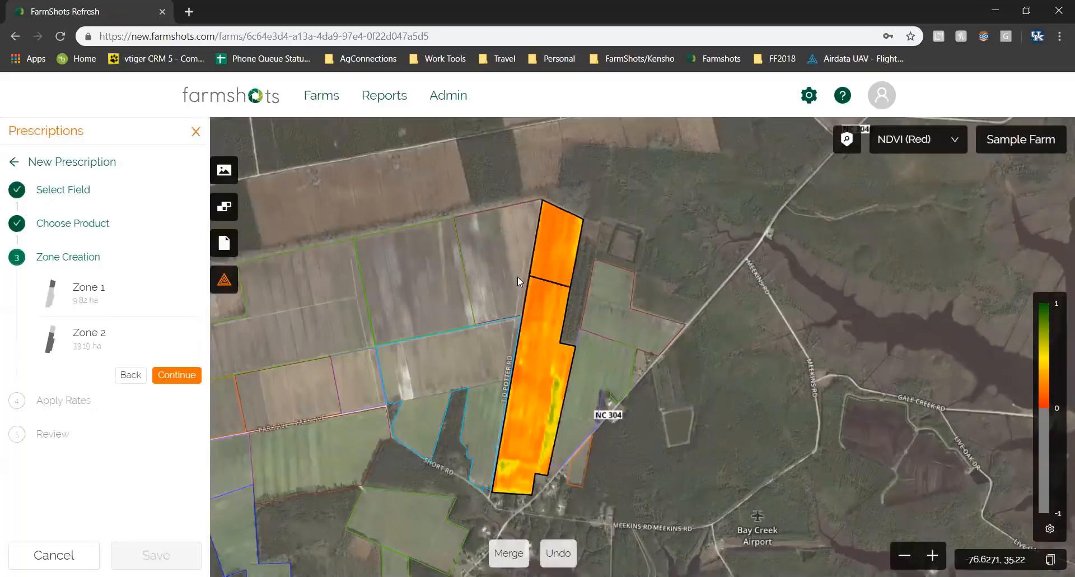
click(499, 353)
click(588, 395)
click(548, 510)
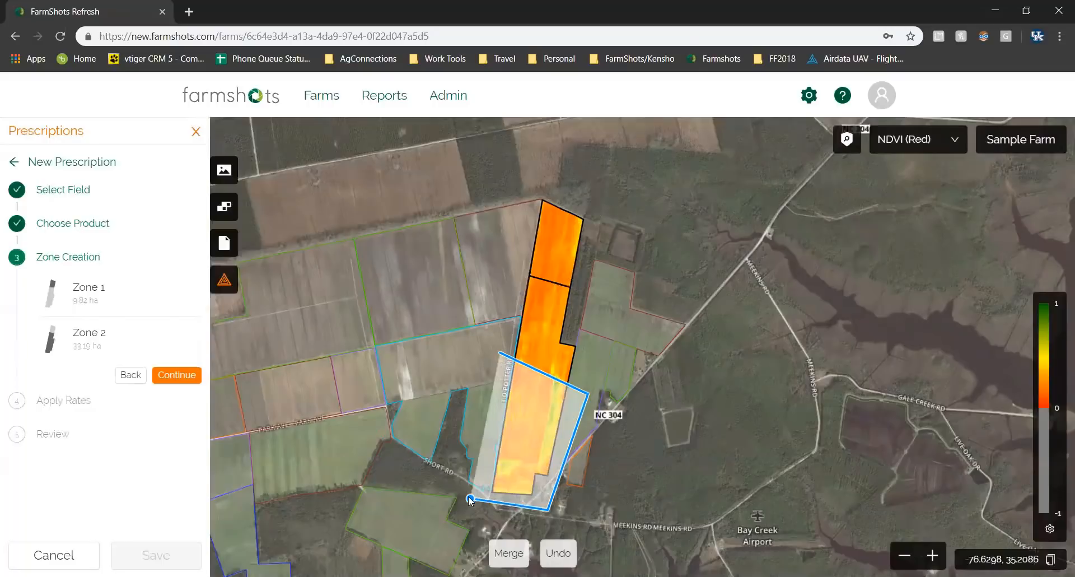
click(466, 494)
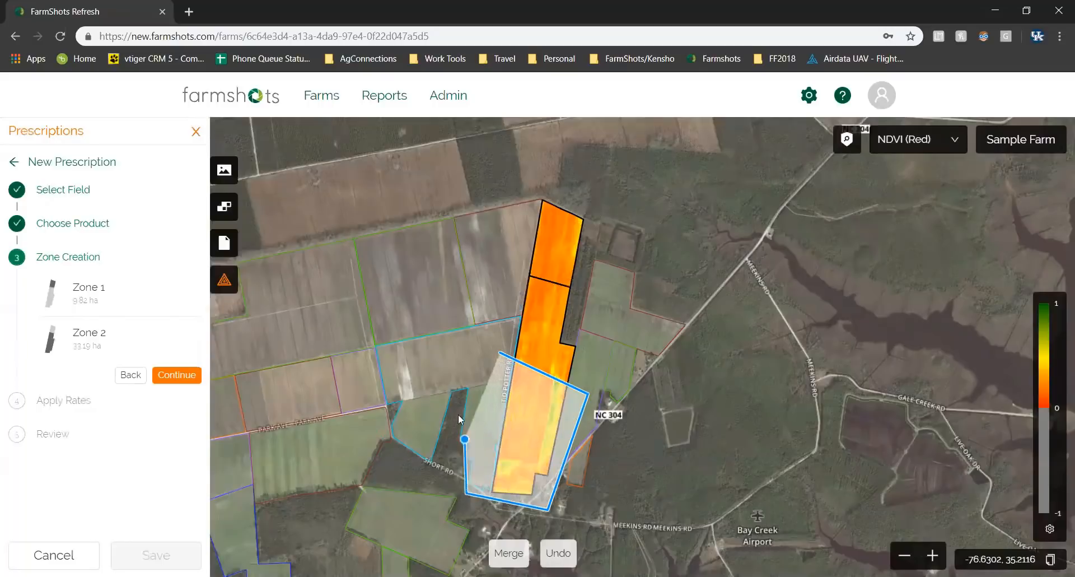
click(500, 352)
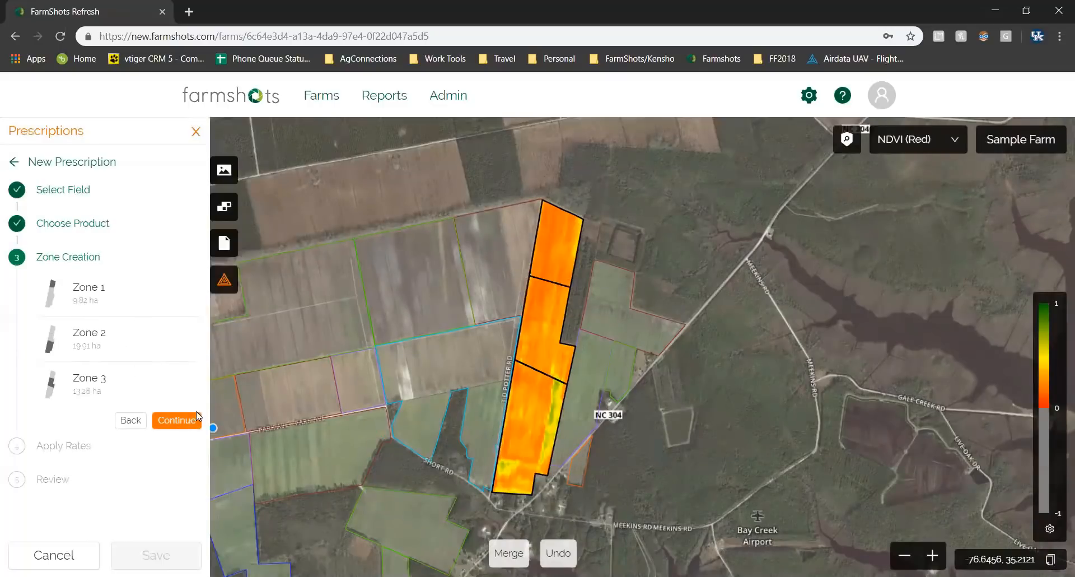
click(187, 423)
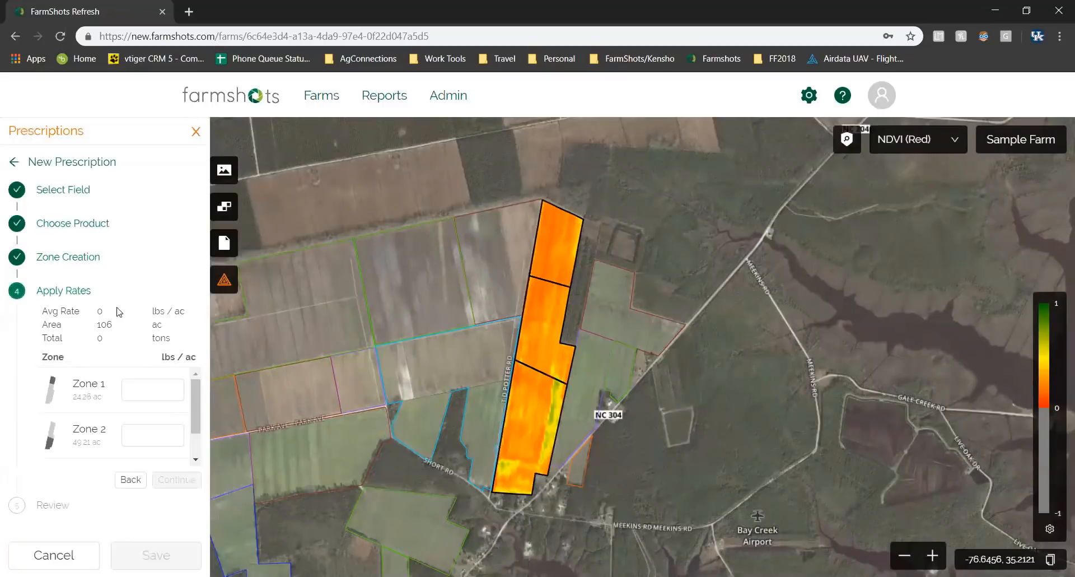
Enter rates of 10, 20 and 30 lbs/ac for Zones 1, 2 and 3.
click(152, 382)
click(153, 387)
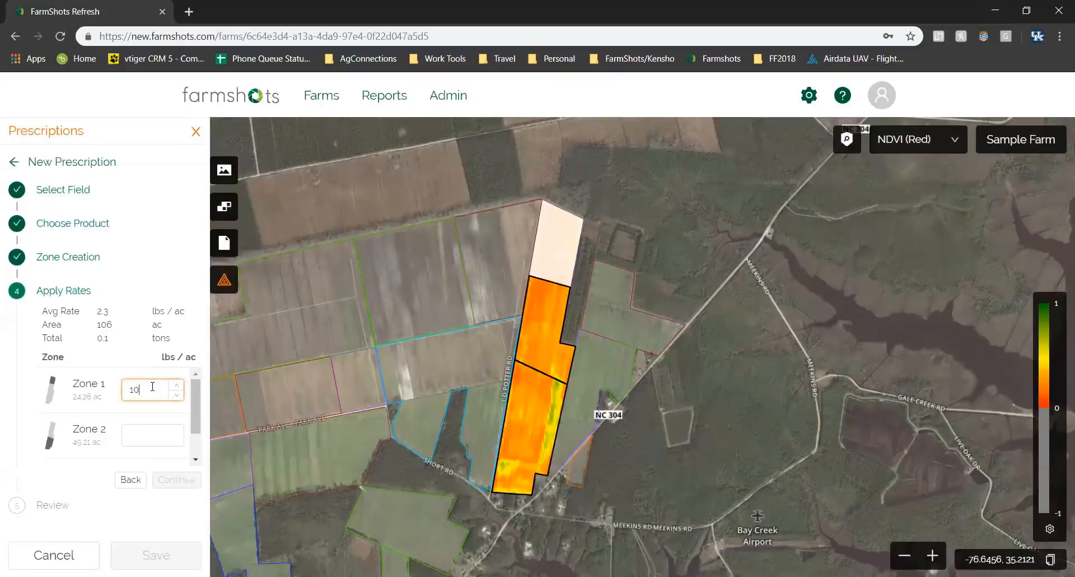
key(Tab)
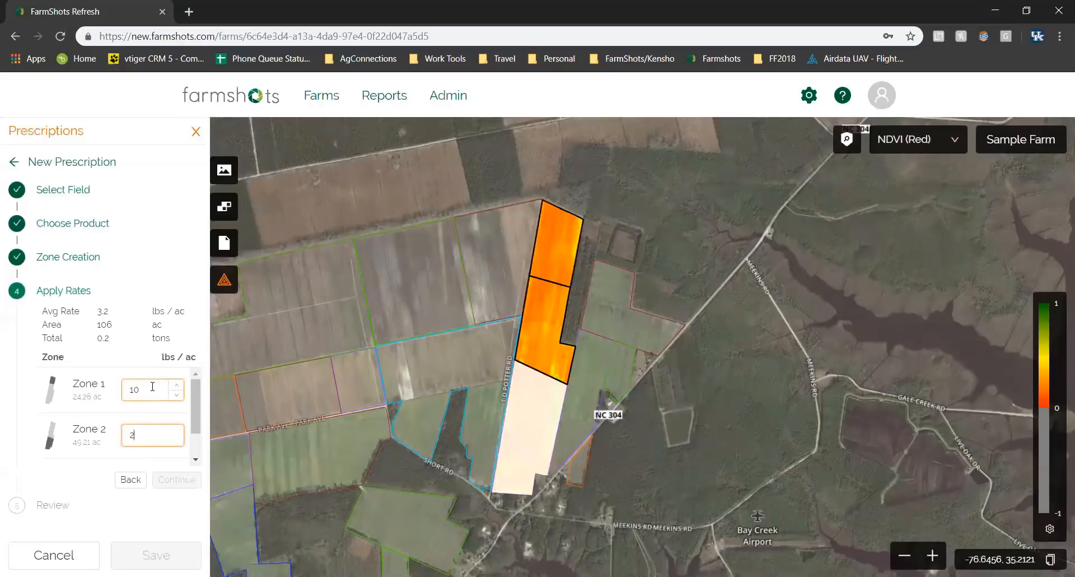
text(20)
key(Tab)
text(30)
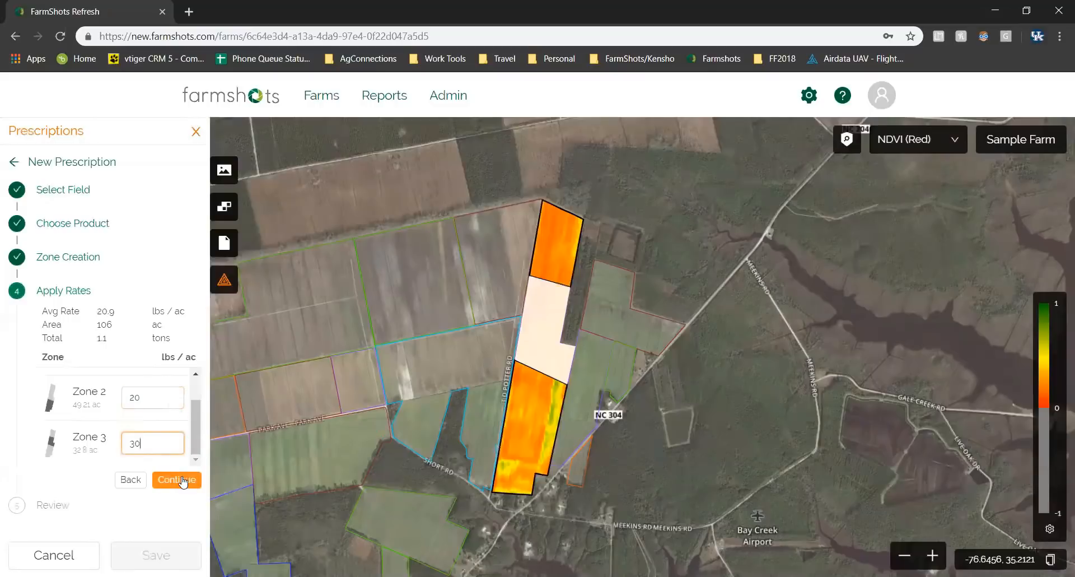
click(184, 480)
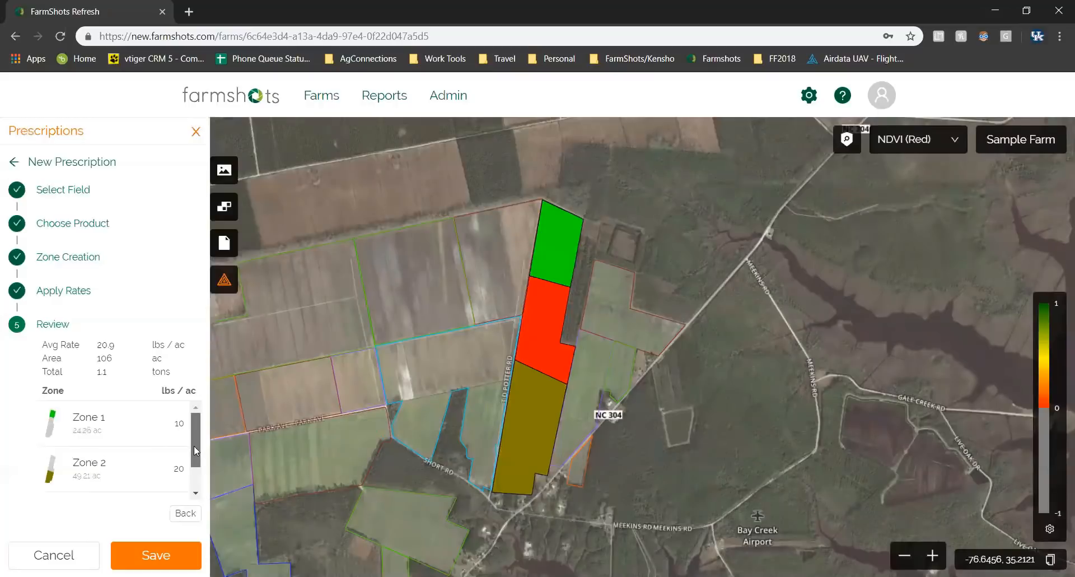
Review the zone list, save the 28-0-0 prescription, and head back toward the prescriptions.
drag(194, 446, 194, 464)
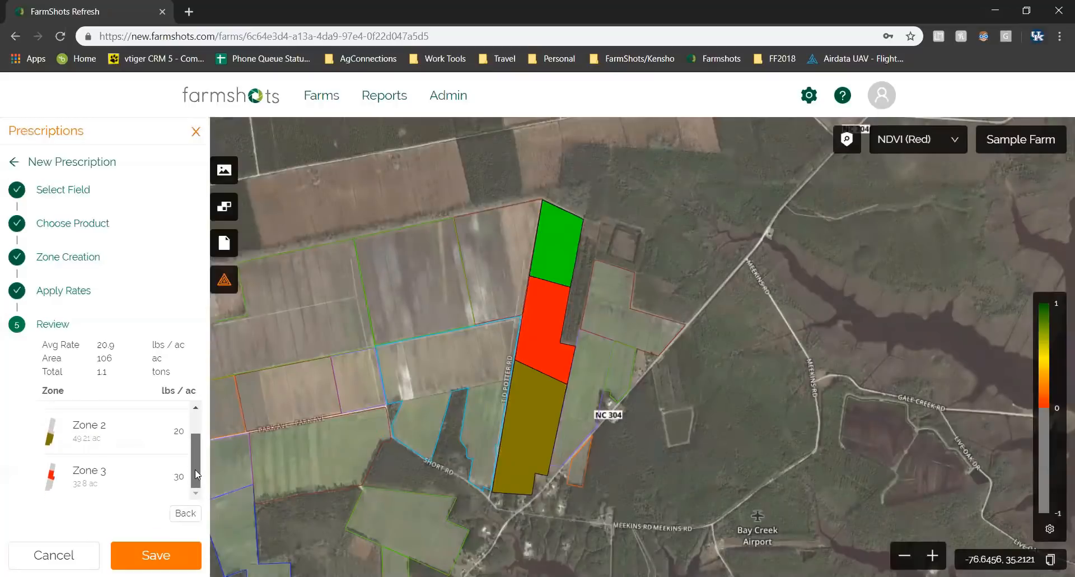
scroll(200, 458, up, 1)
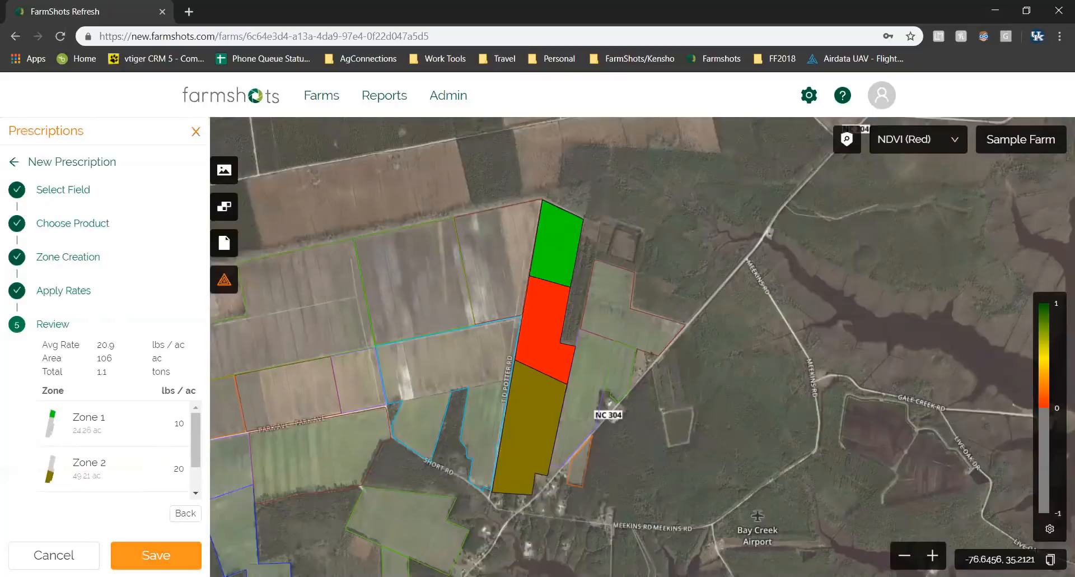
click(156, 555)
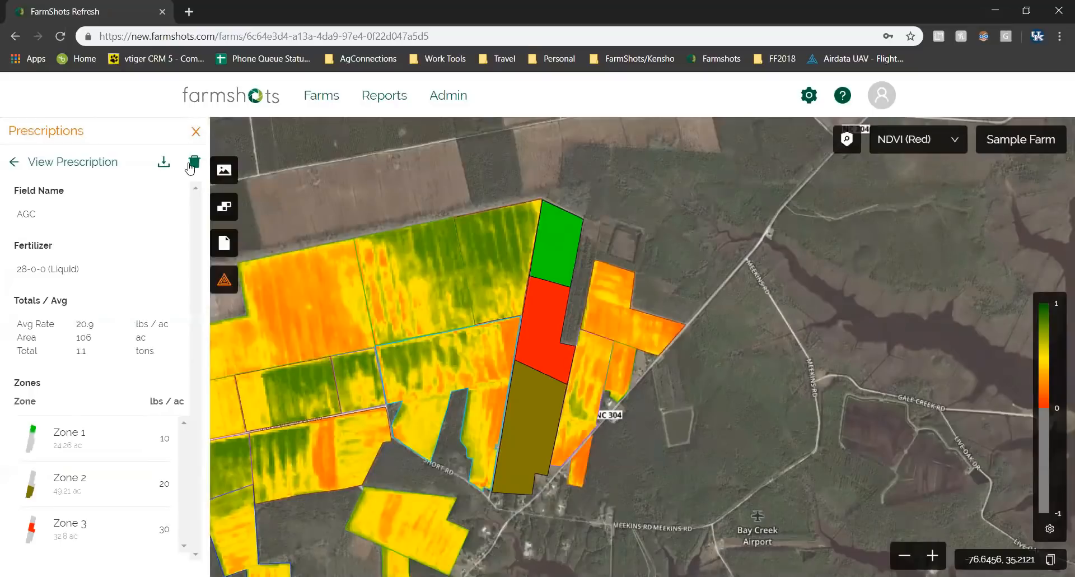
click(15, 163)
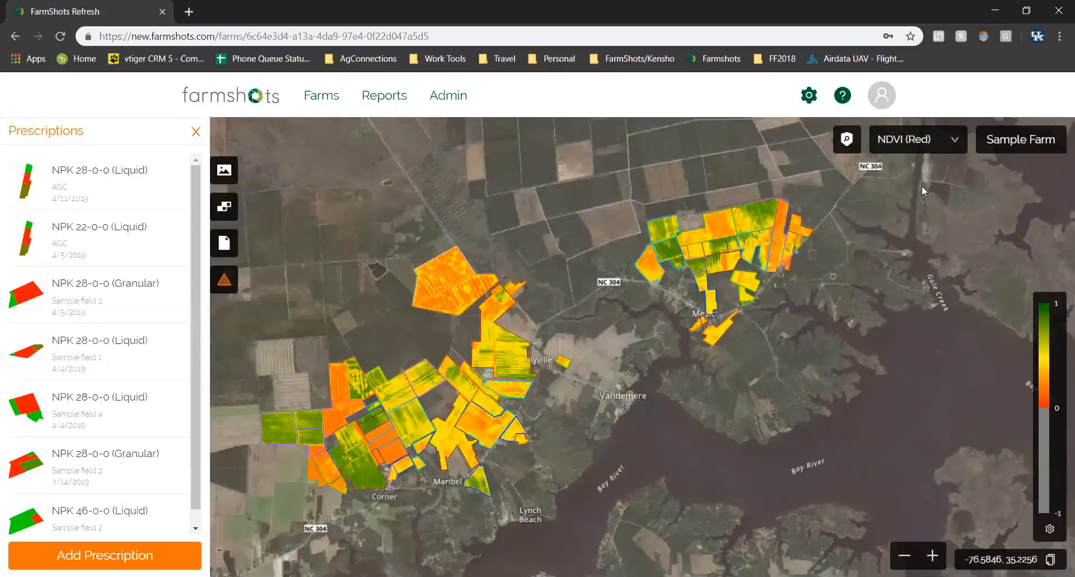
Switch the map to scouting view and open imagery for an orange field.
click(848, 145)
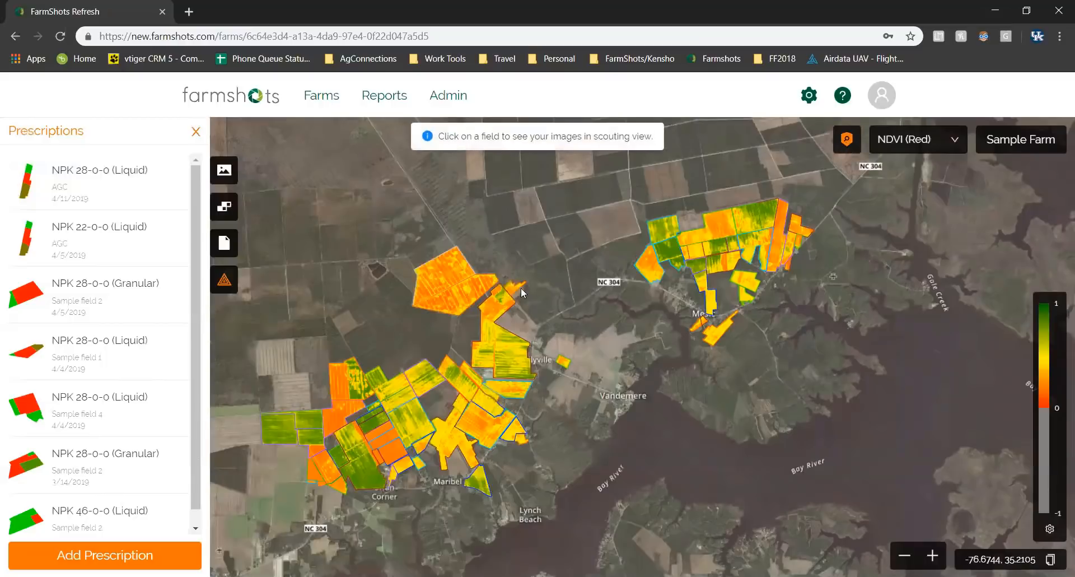
click(467, 291)
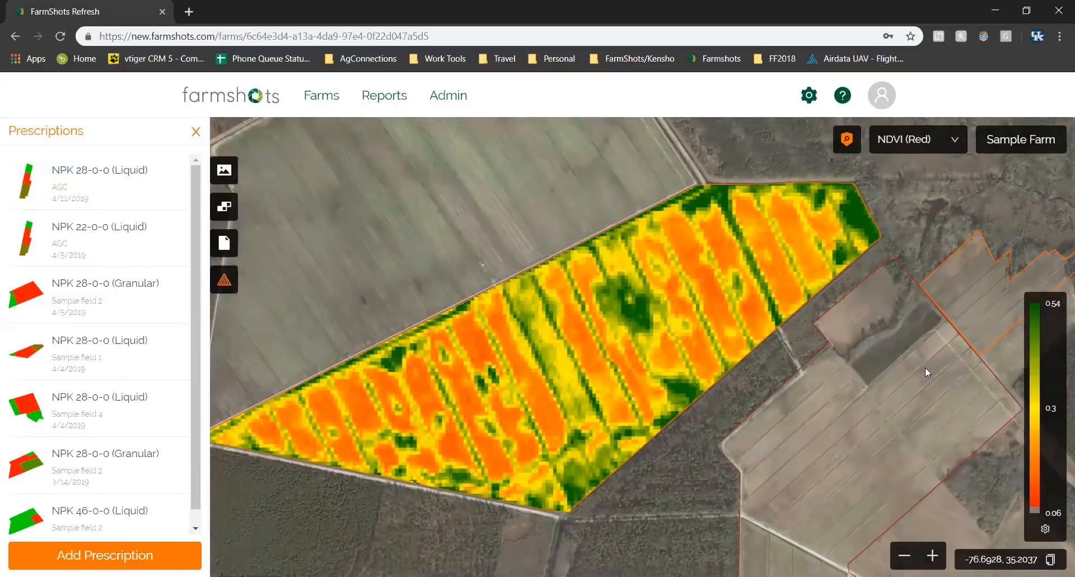
Open the Farms list from the top navigation bar.
click(329, 100)
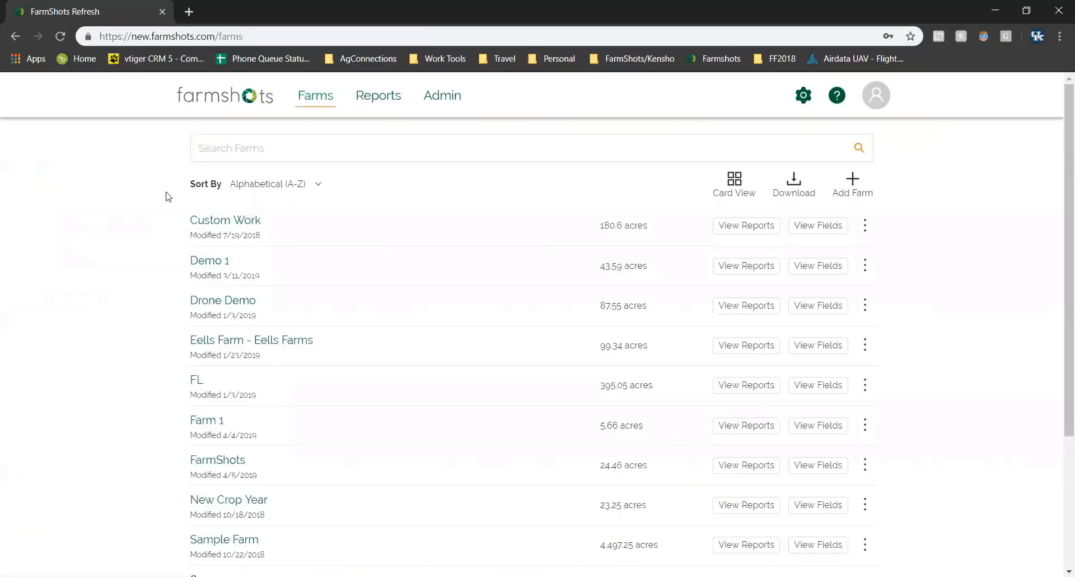